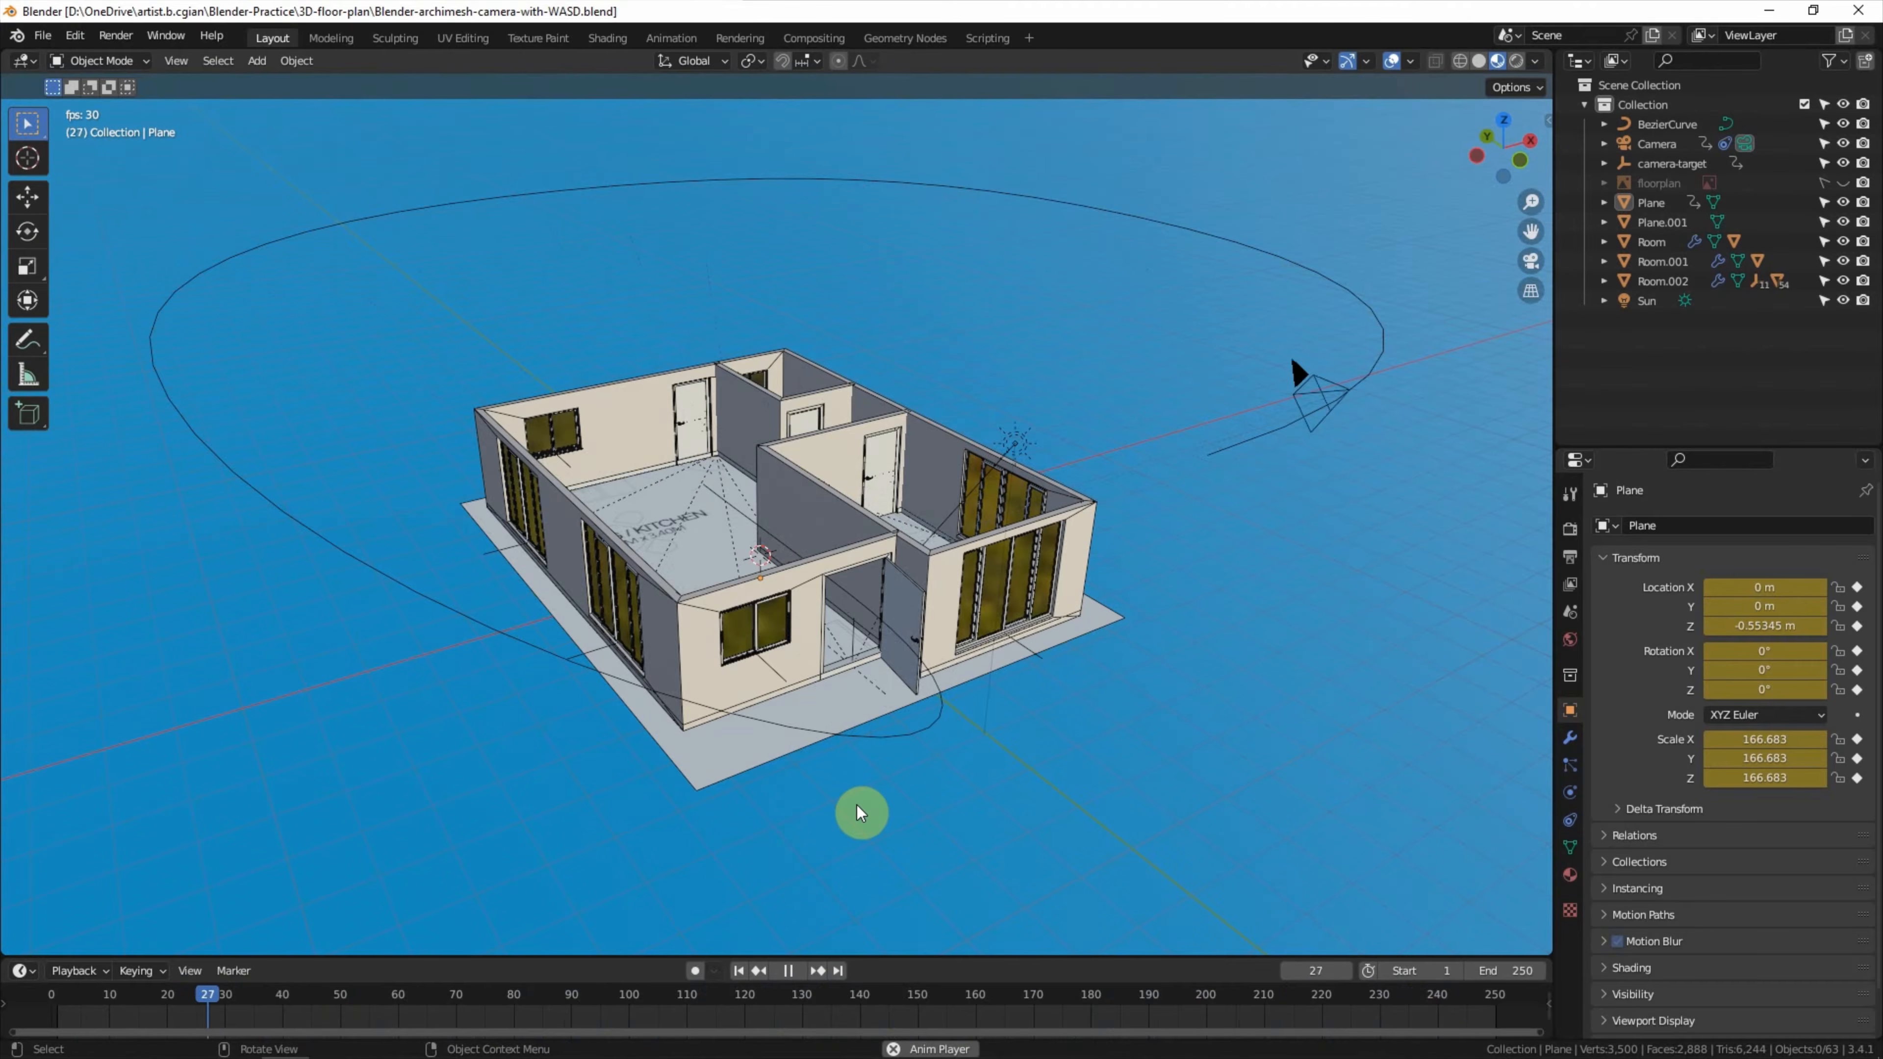
Stop the animation, return to frame 1, and delete BezierCurve, the old Camera and camera-target.
left_click(788, 970)
left_click(738, 971)
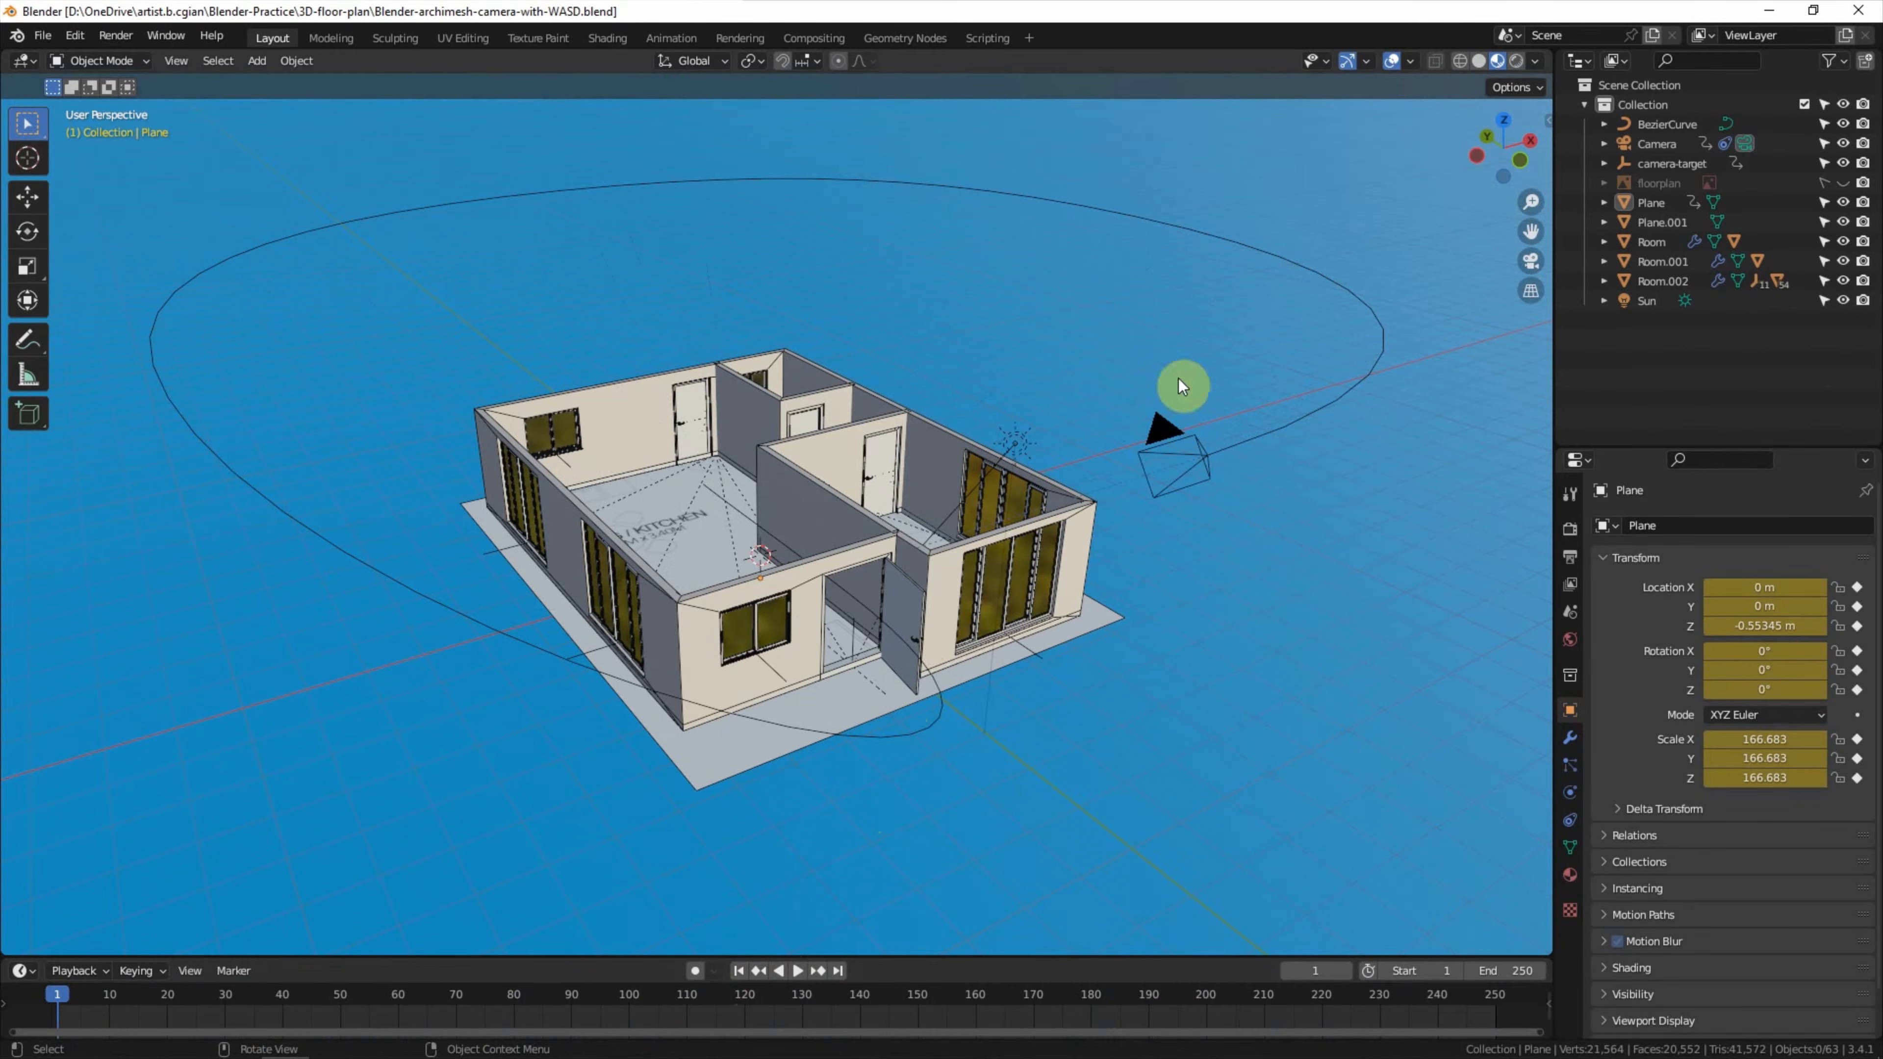
left_click(1650, 124)
left_click(1647, 161, "shift")
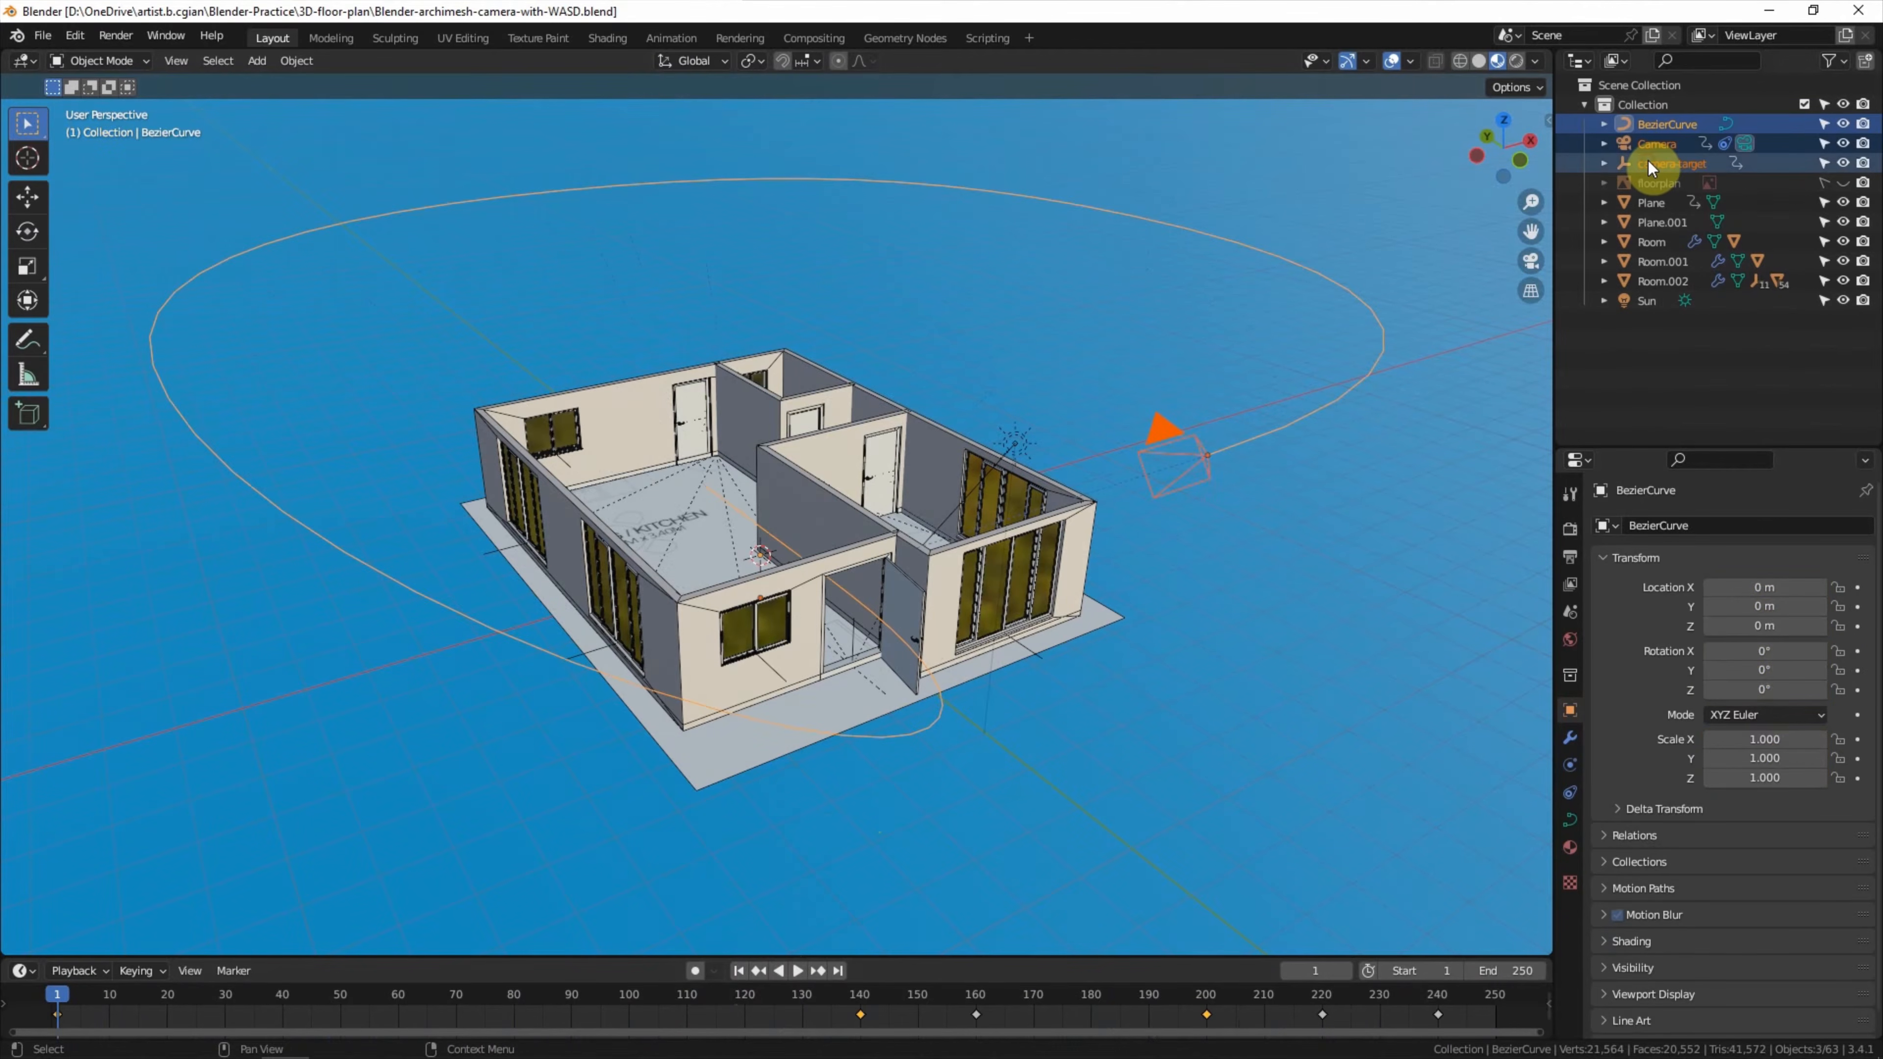
key("Delete")
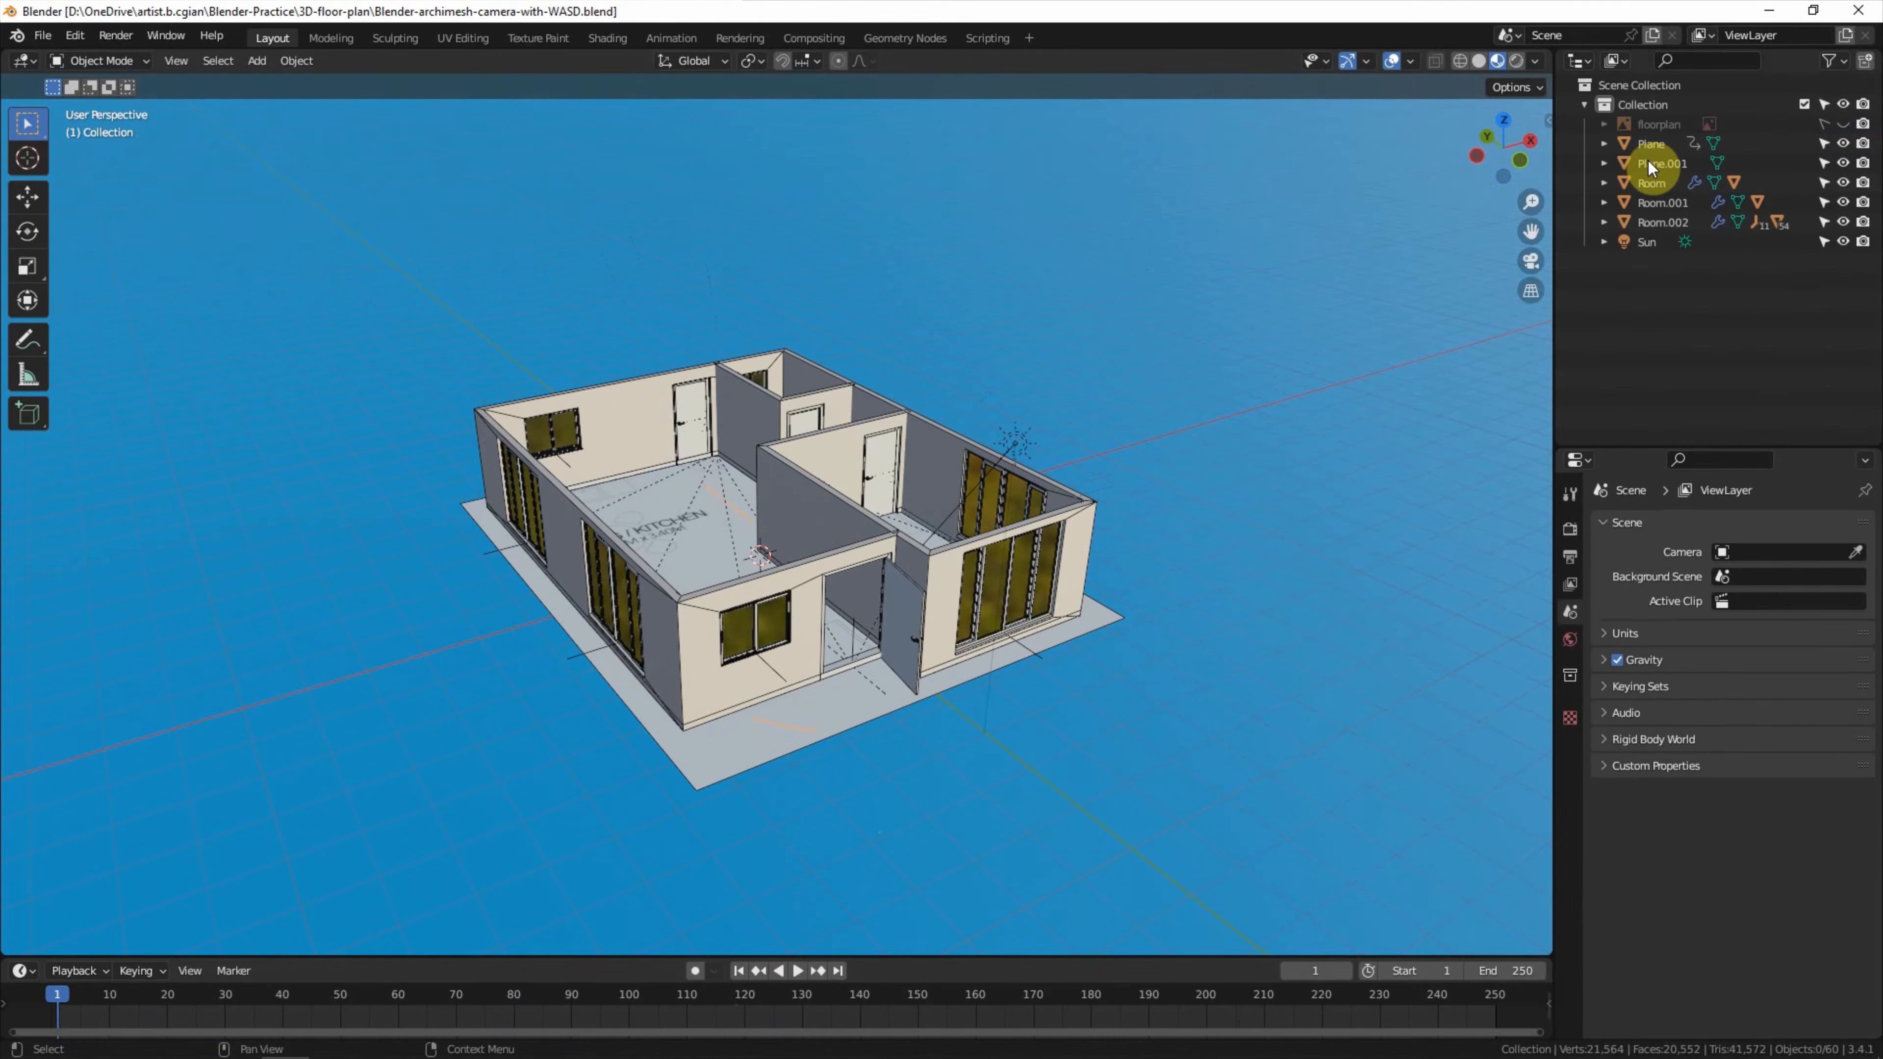
Add a new camera and move it up off the floor to about X -0.45 m, Y 1.10 m, Z 1.40 m.
left_click(263, 61)
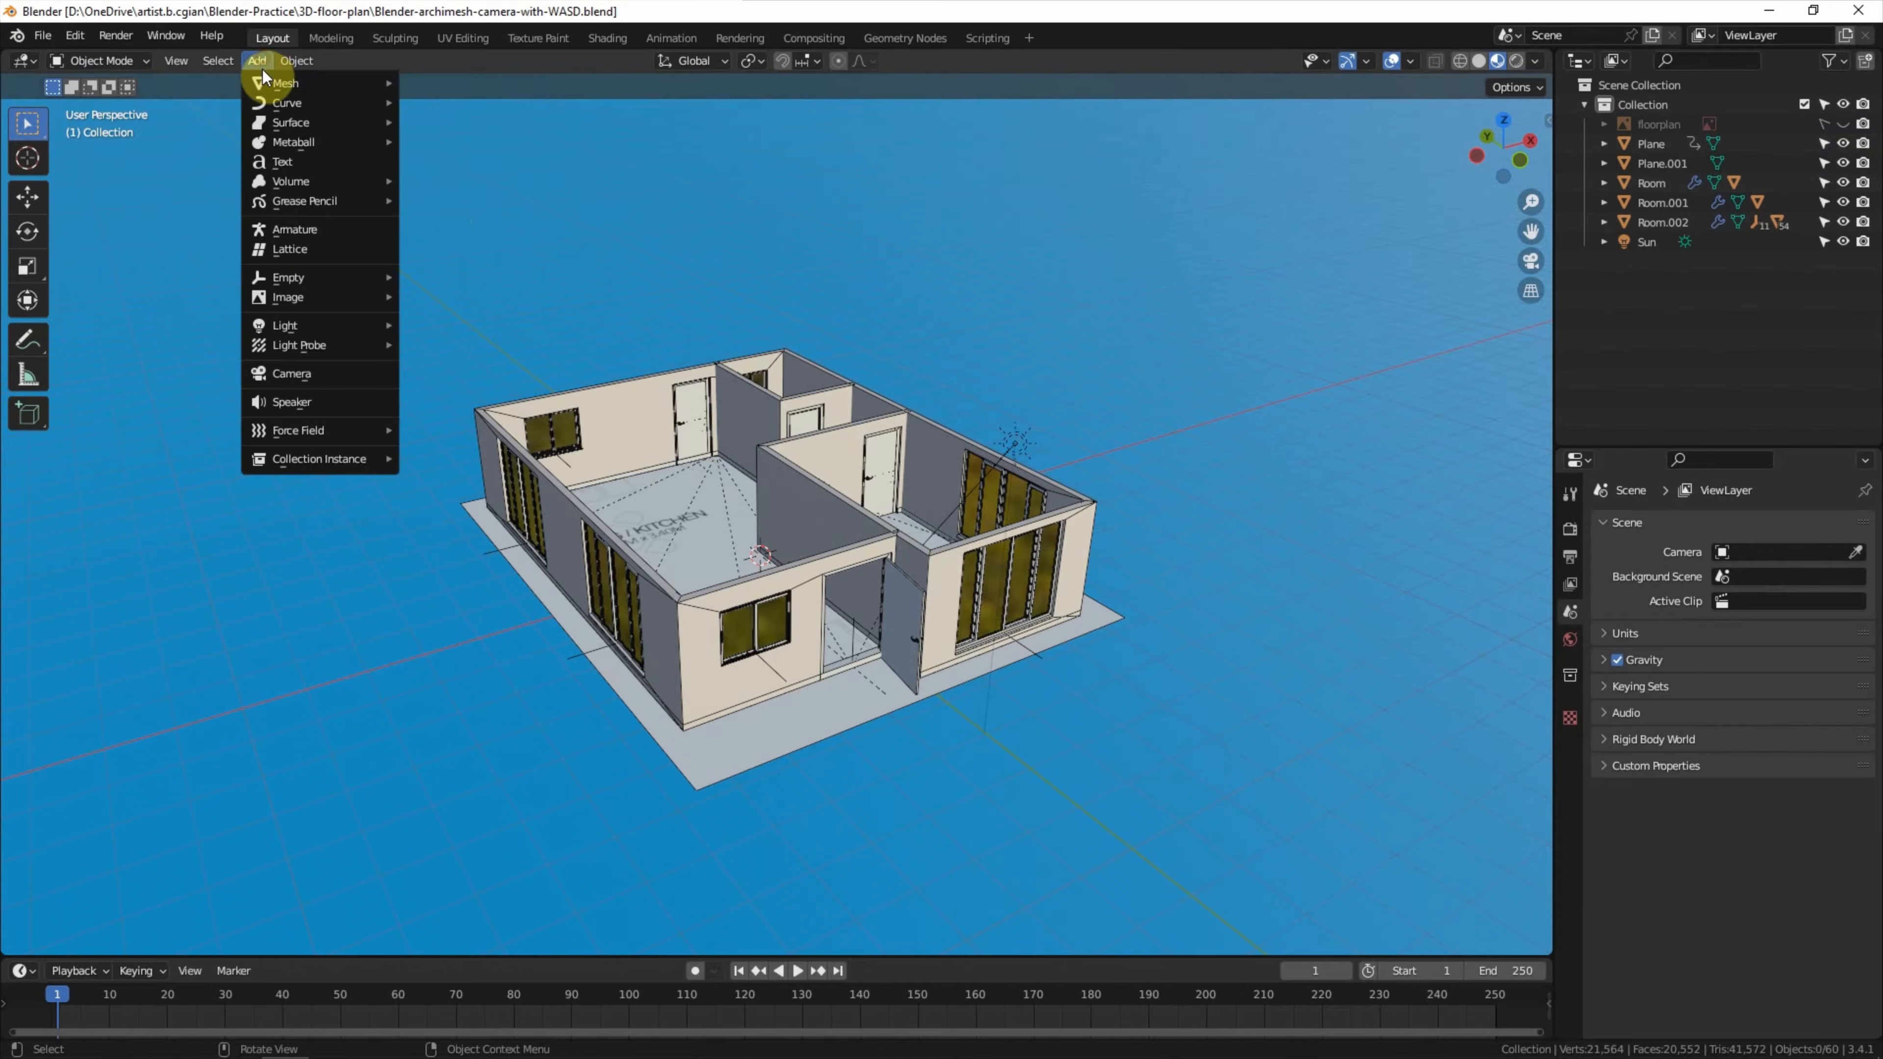
left_click(329, 373)
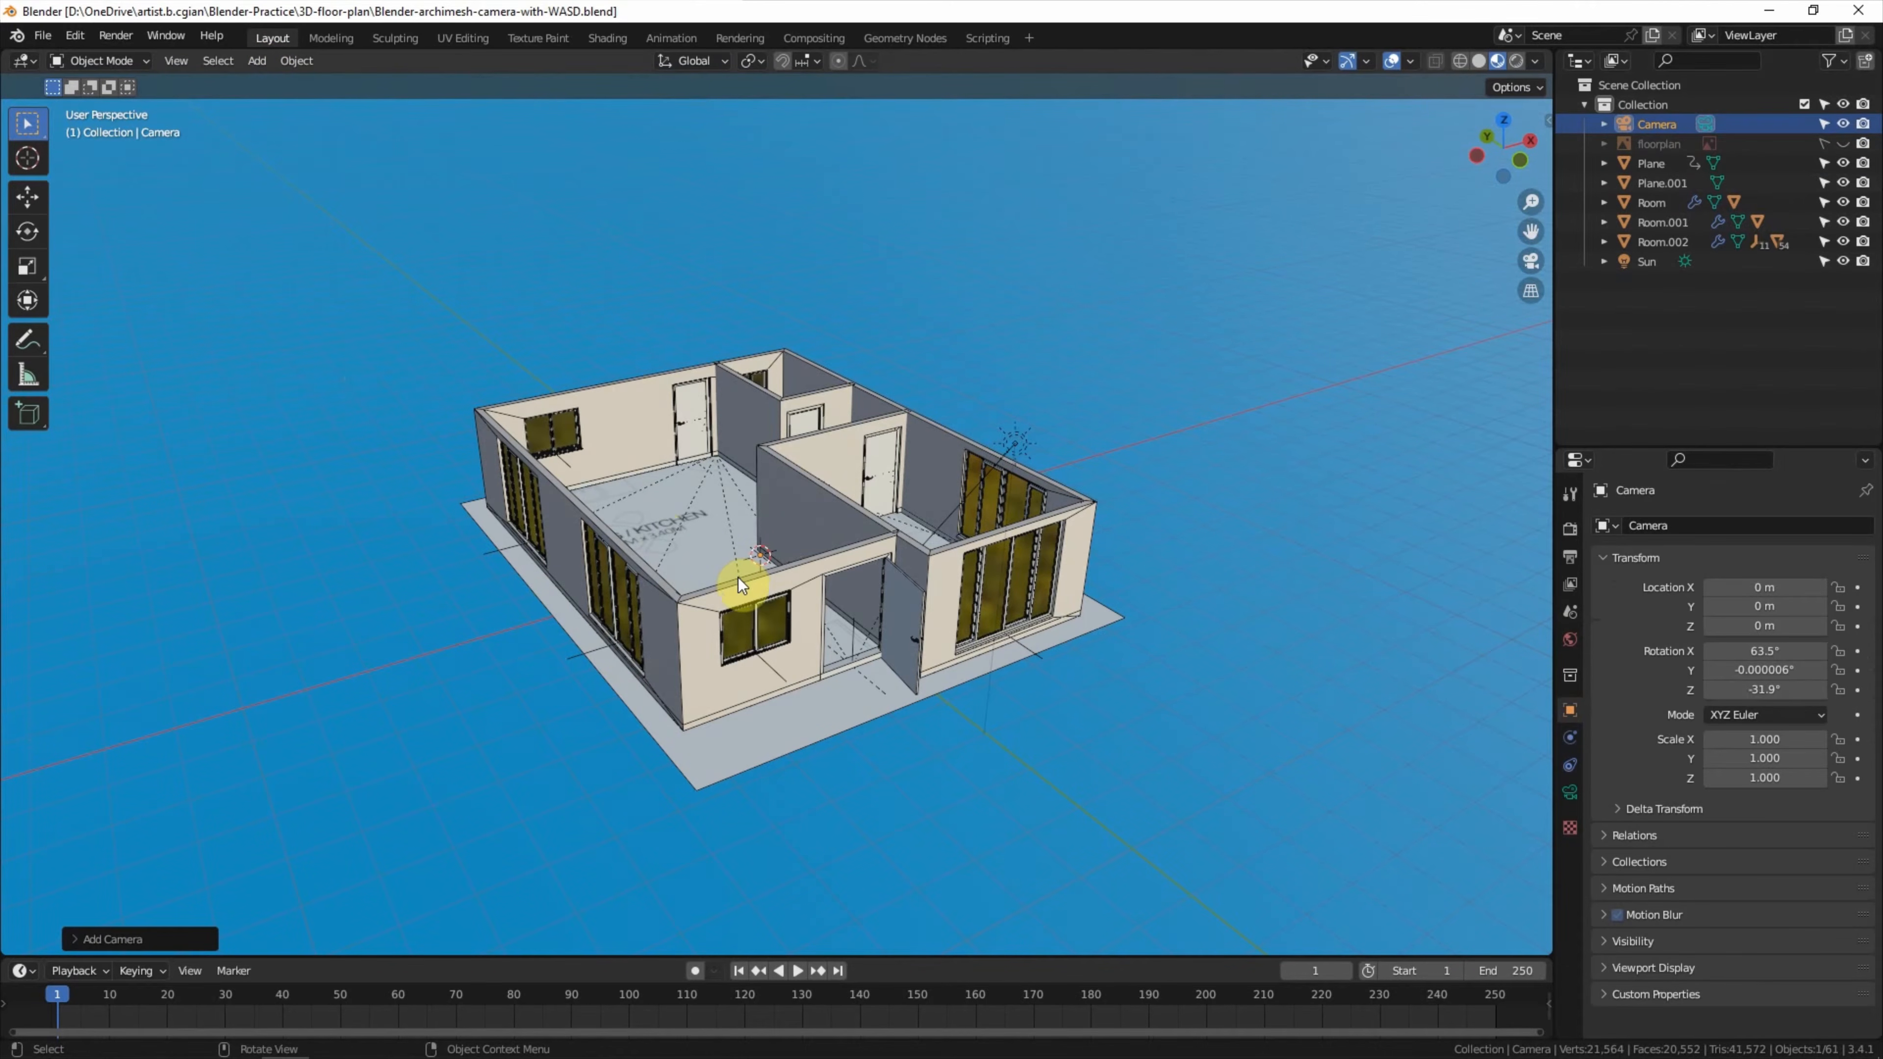
key("g")
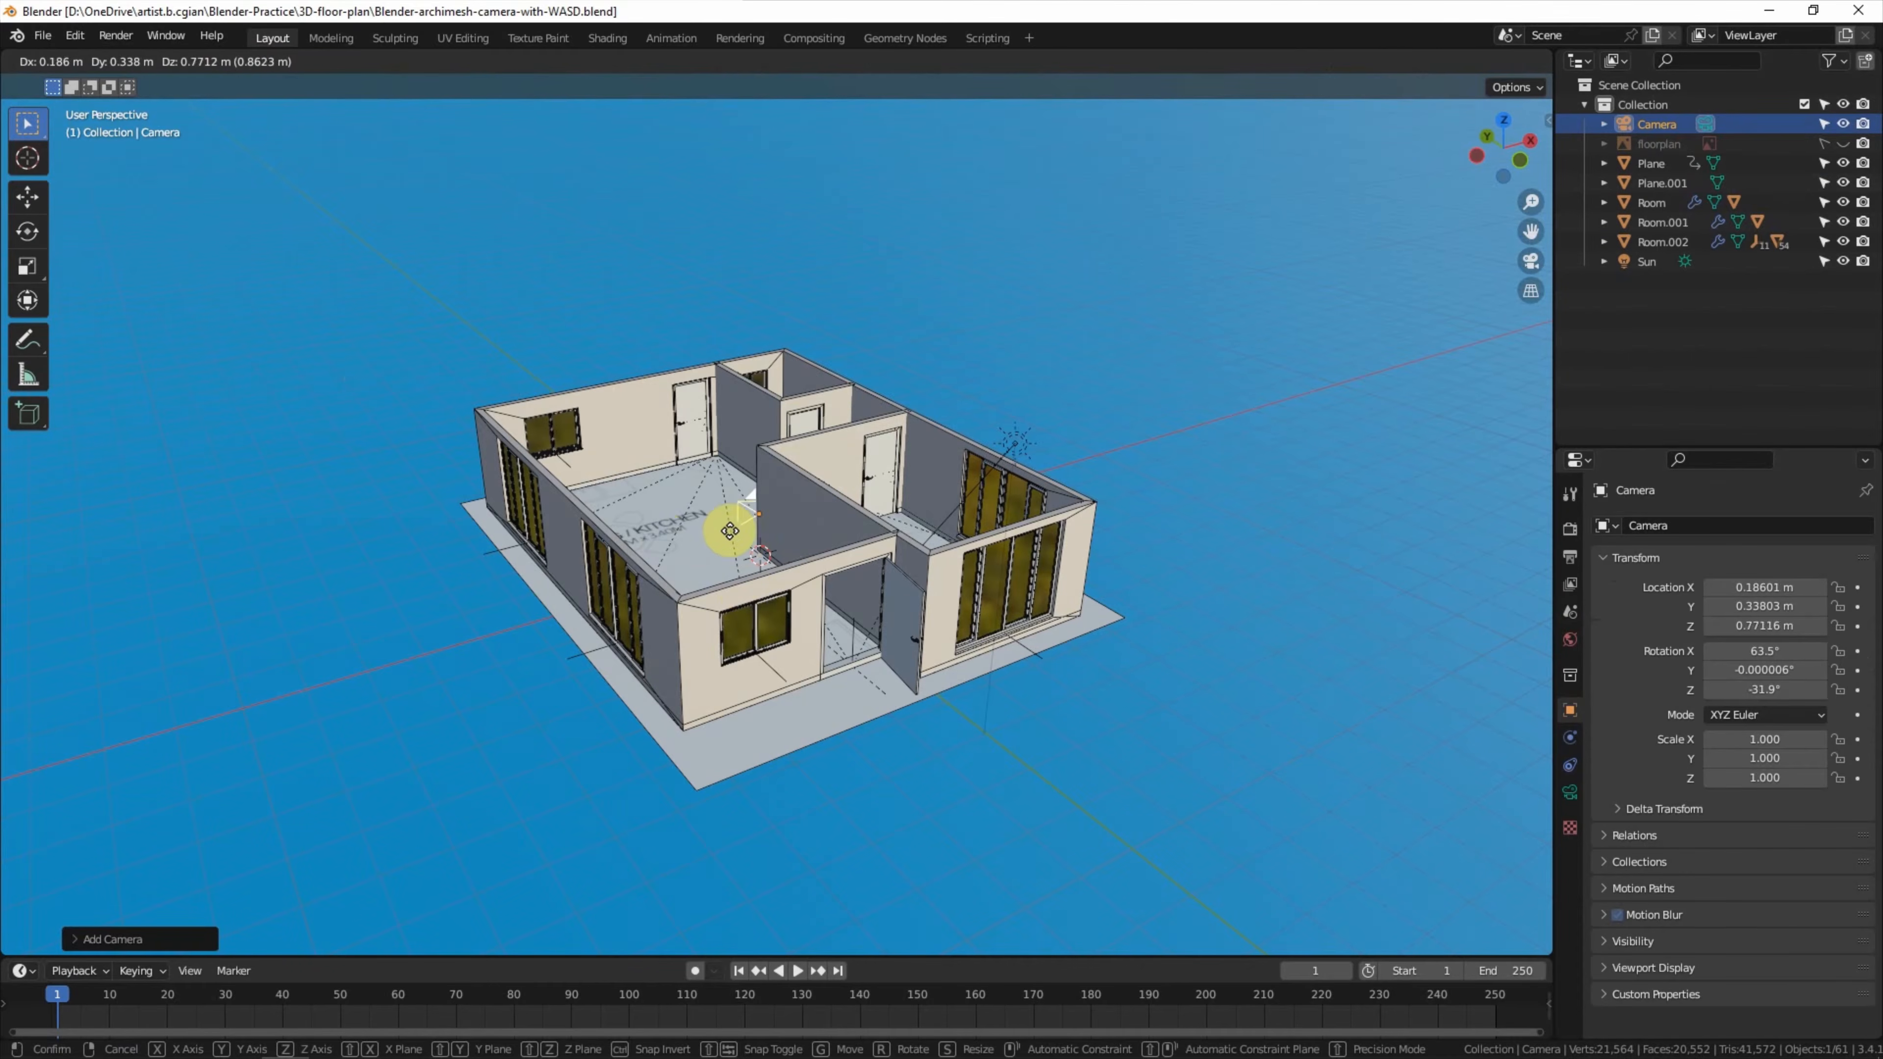
left_click(692, 504)
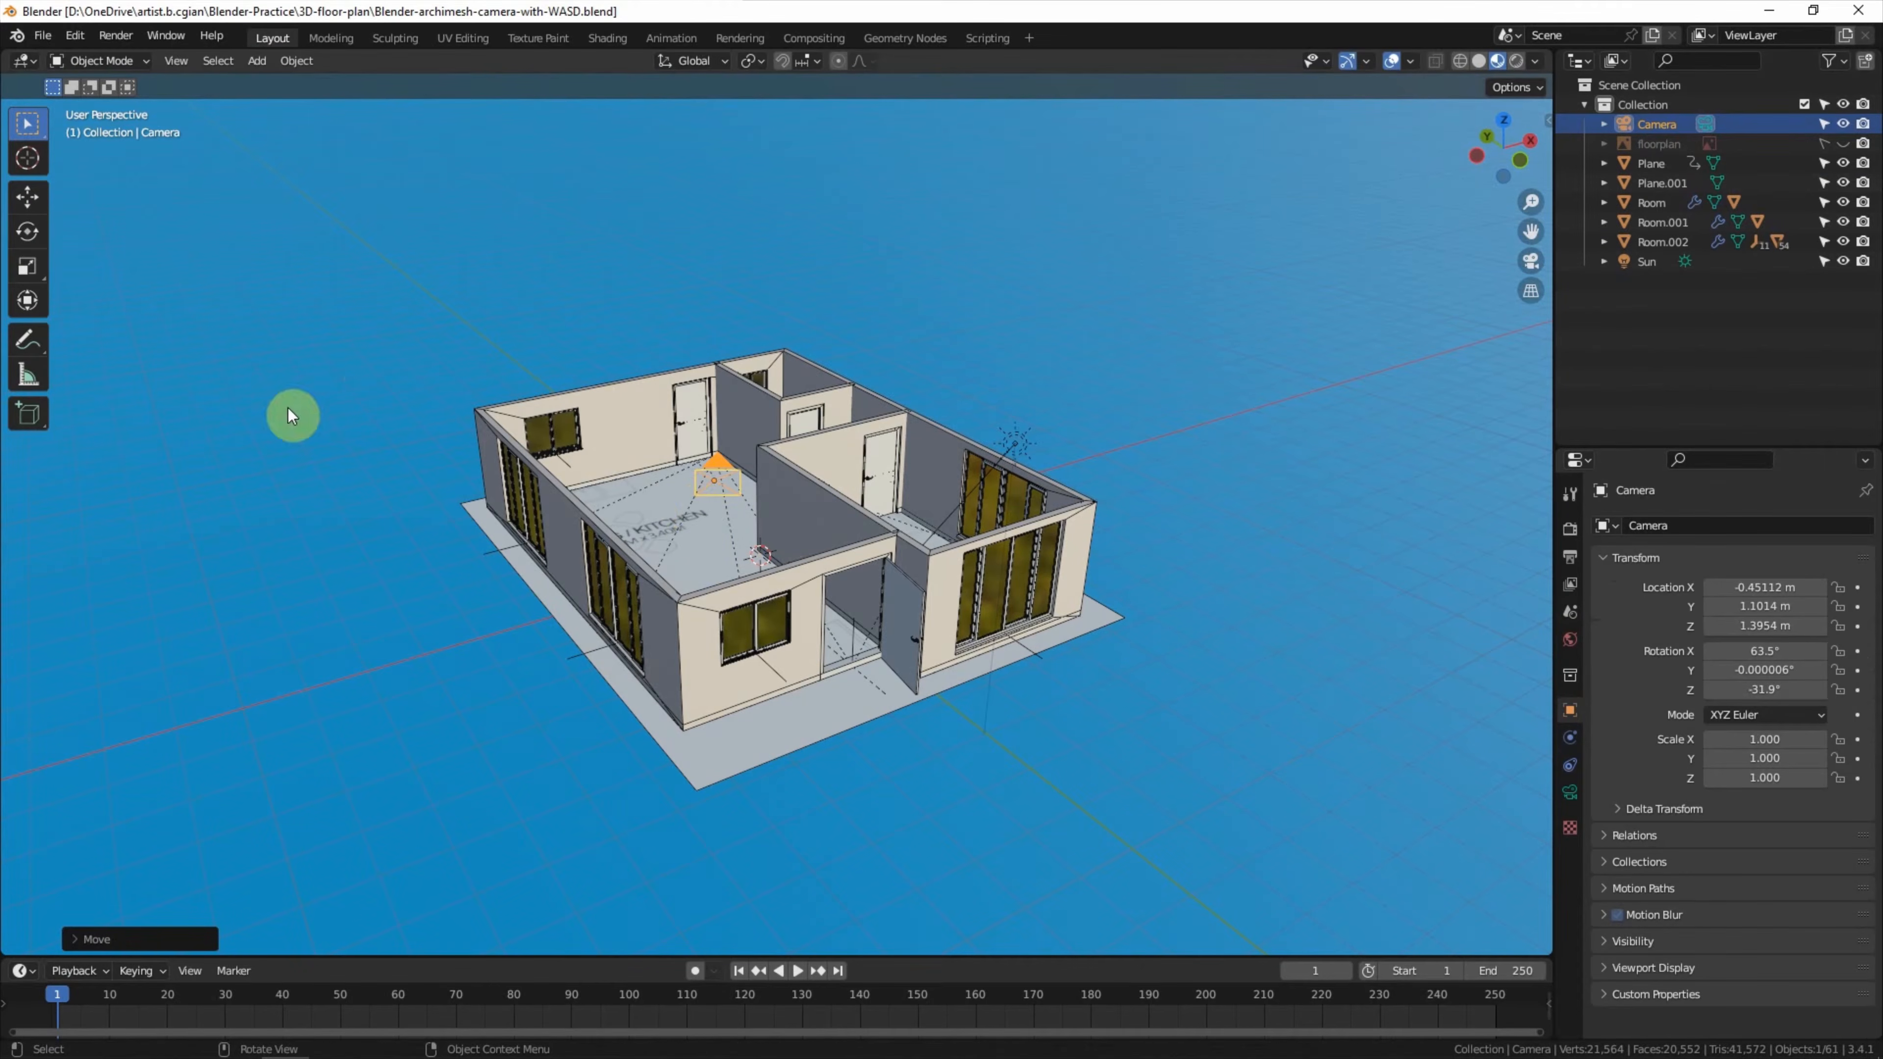
Move the camera along the Y axis out in front of the house to about Y -10.65 m, keeping it selected.
left_click(28, 198)
left_click_drag(677, 456, 1105, 829)
left_click(1393, 776)
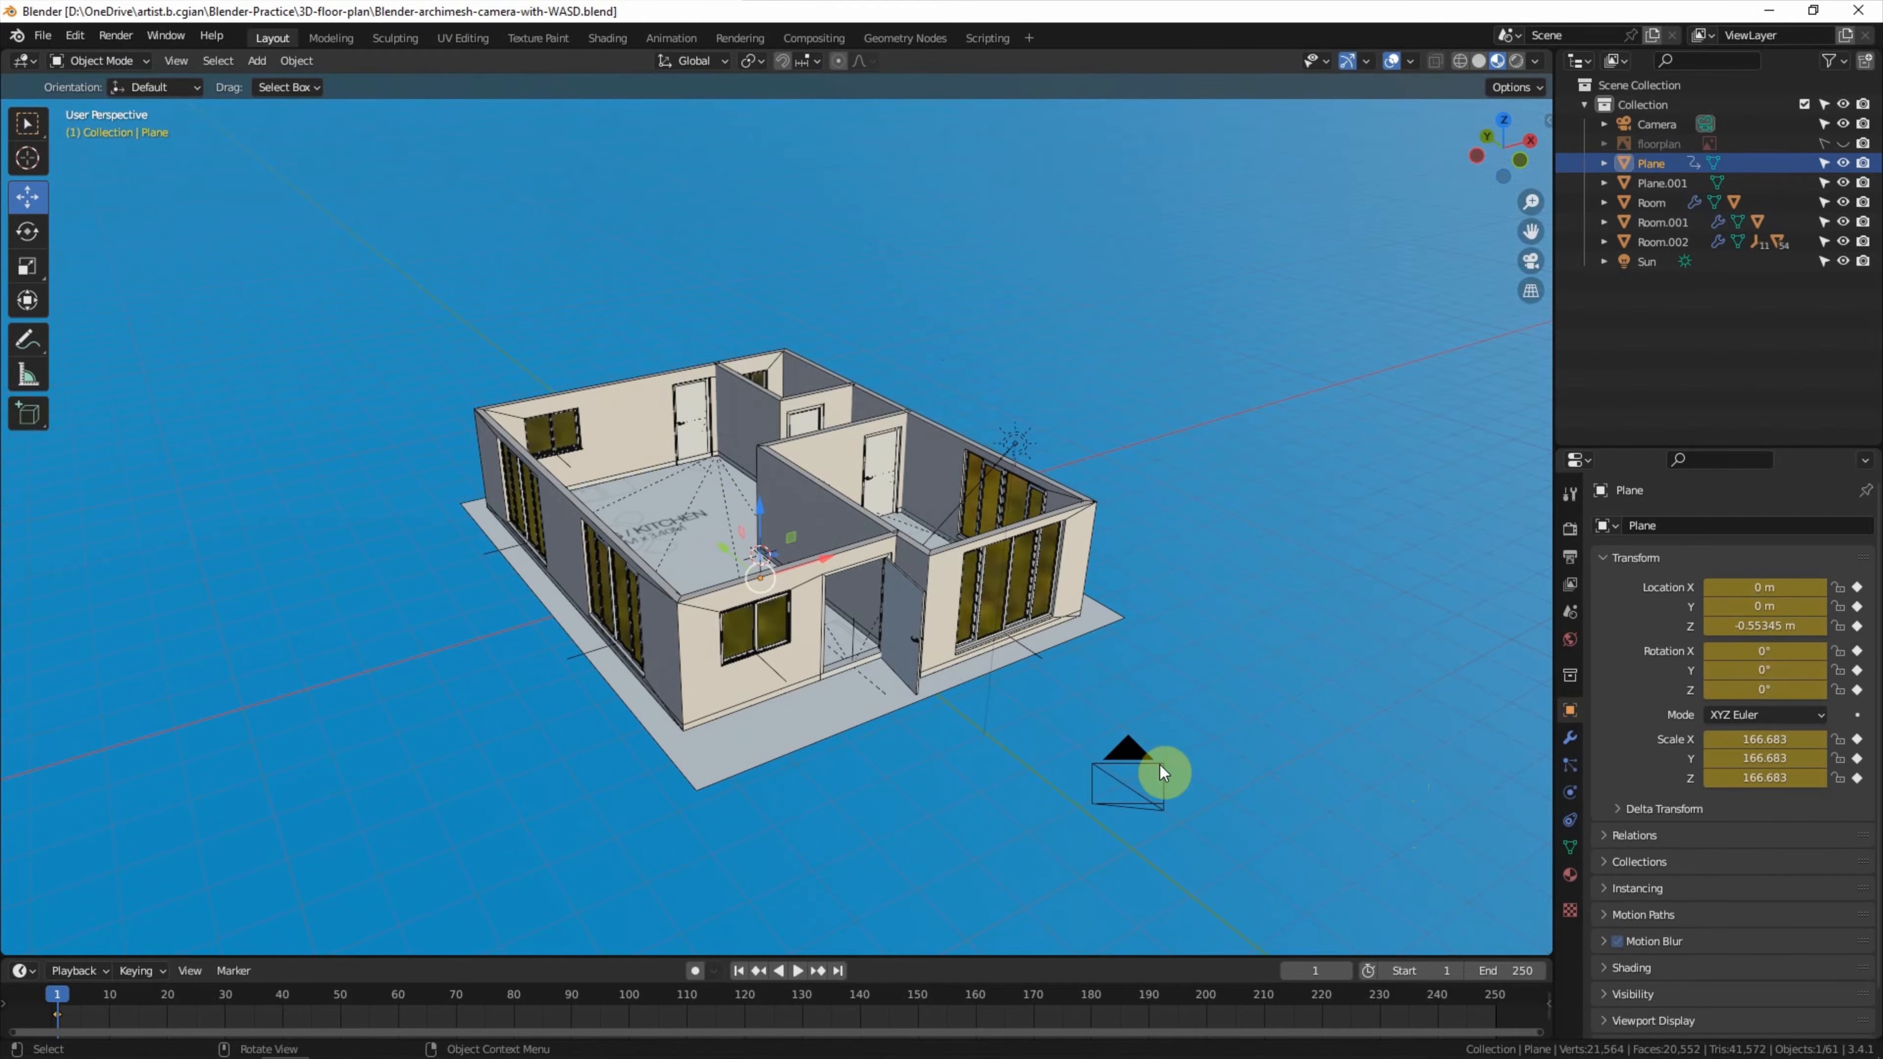
left_click(1134, 753)
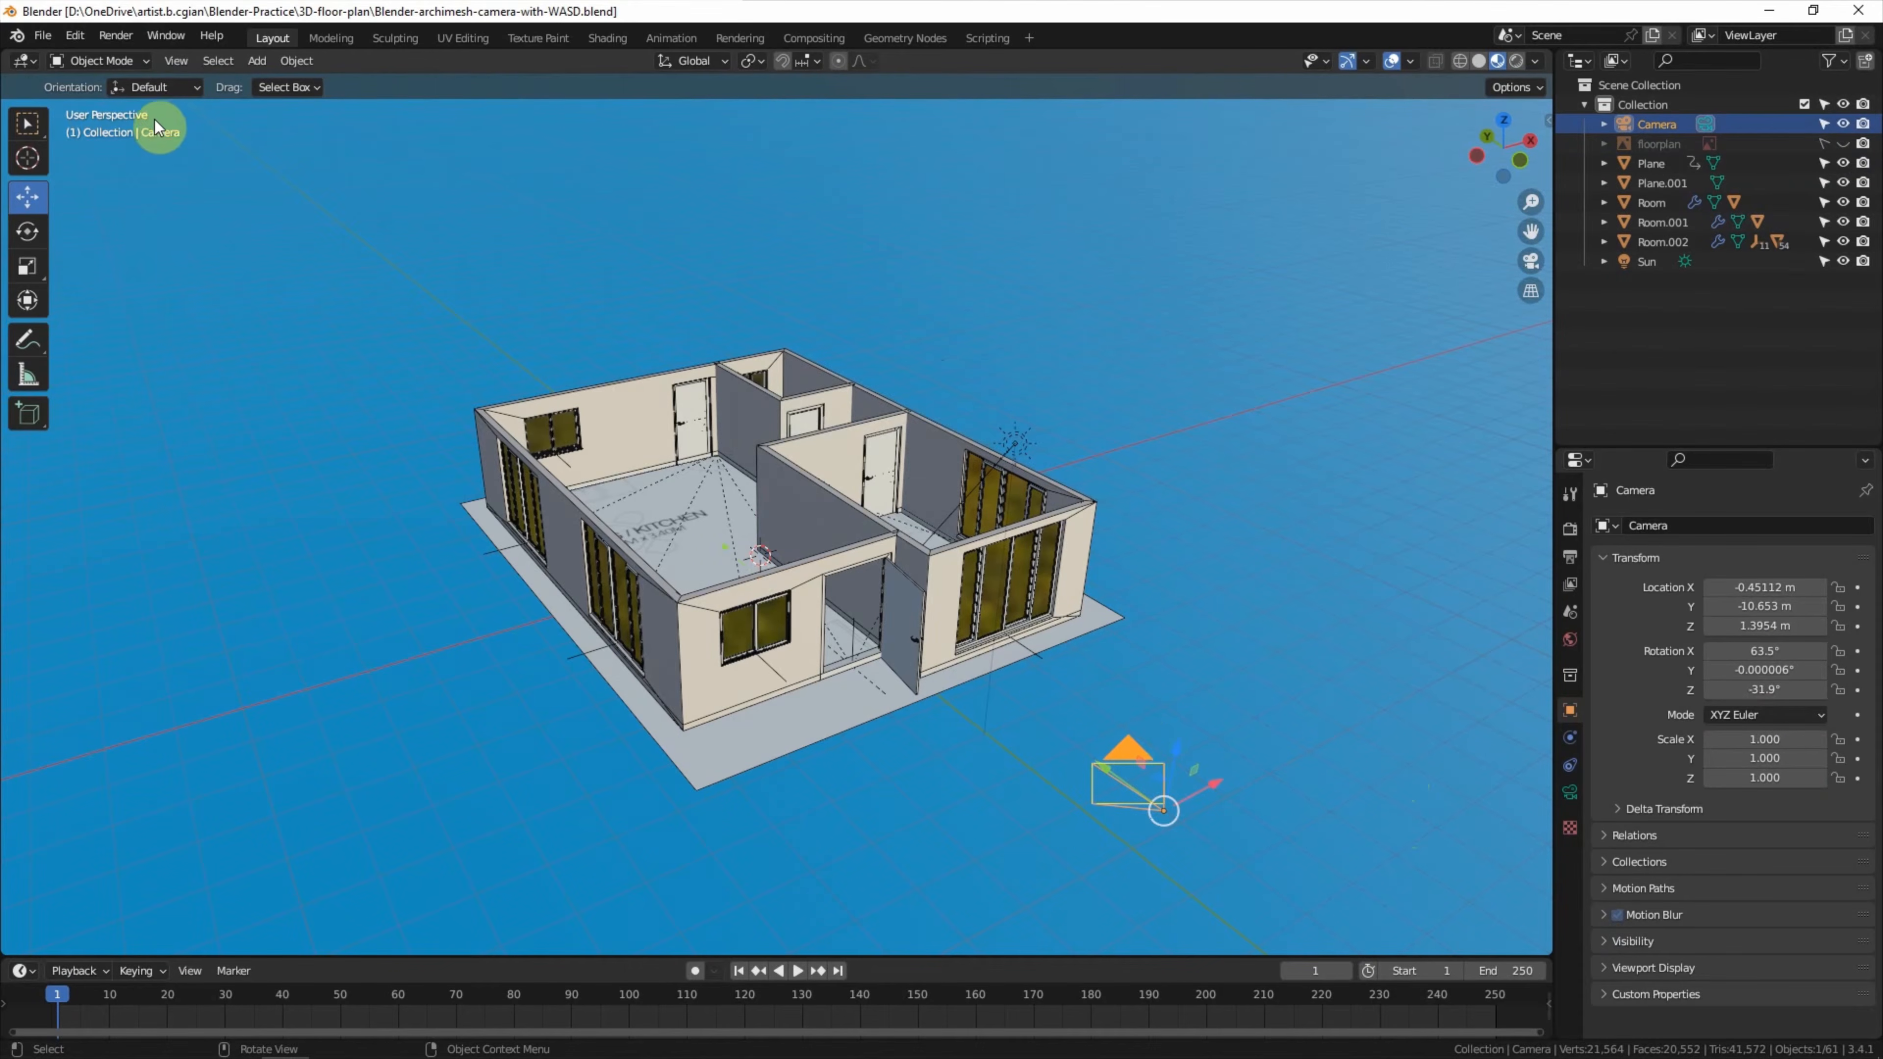
Switch the viewport to look through the new camera.
left_click(177, 62)
mouse_move(221, 308)
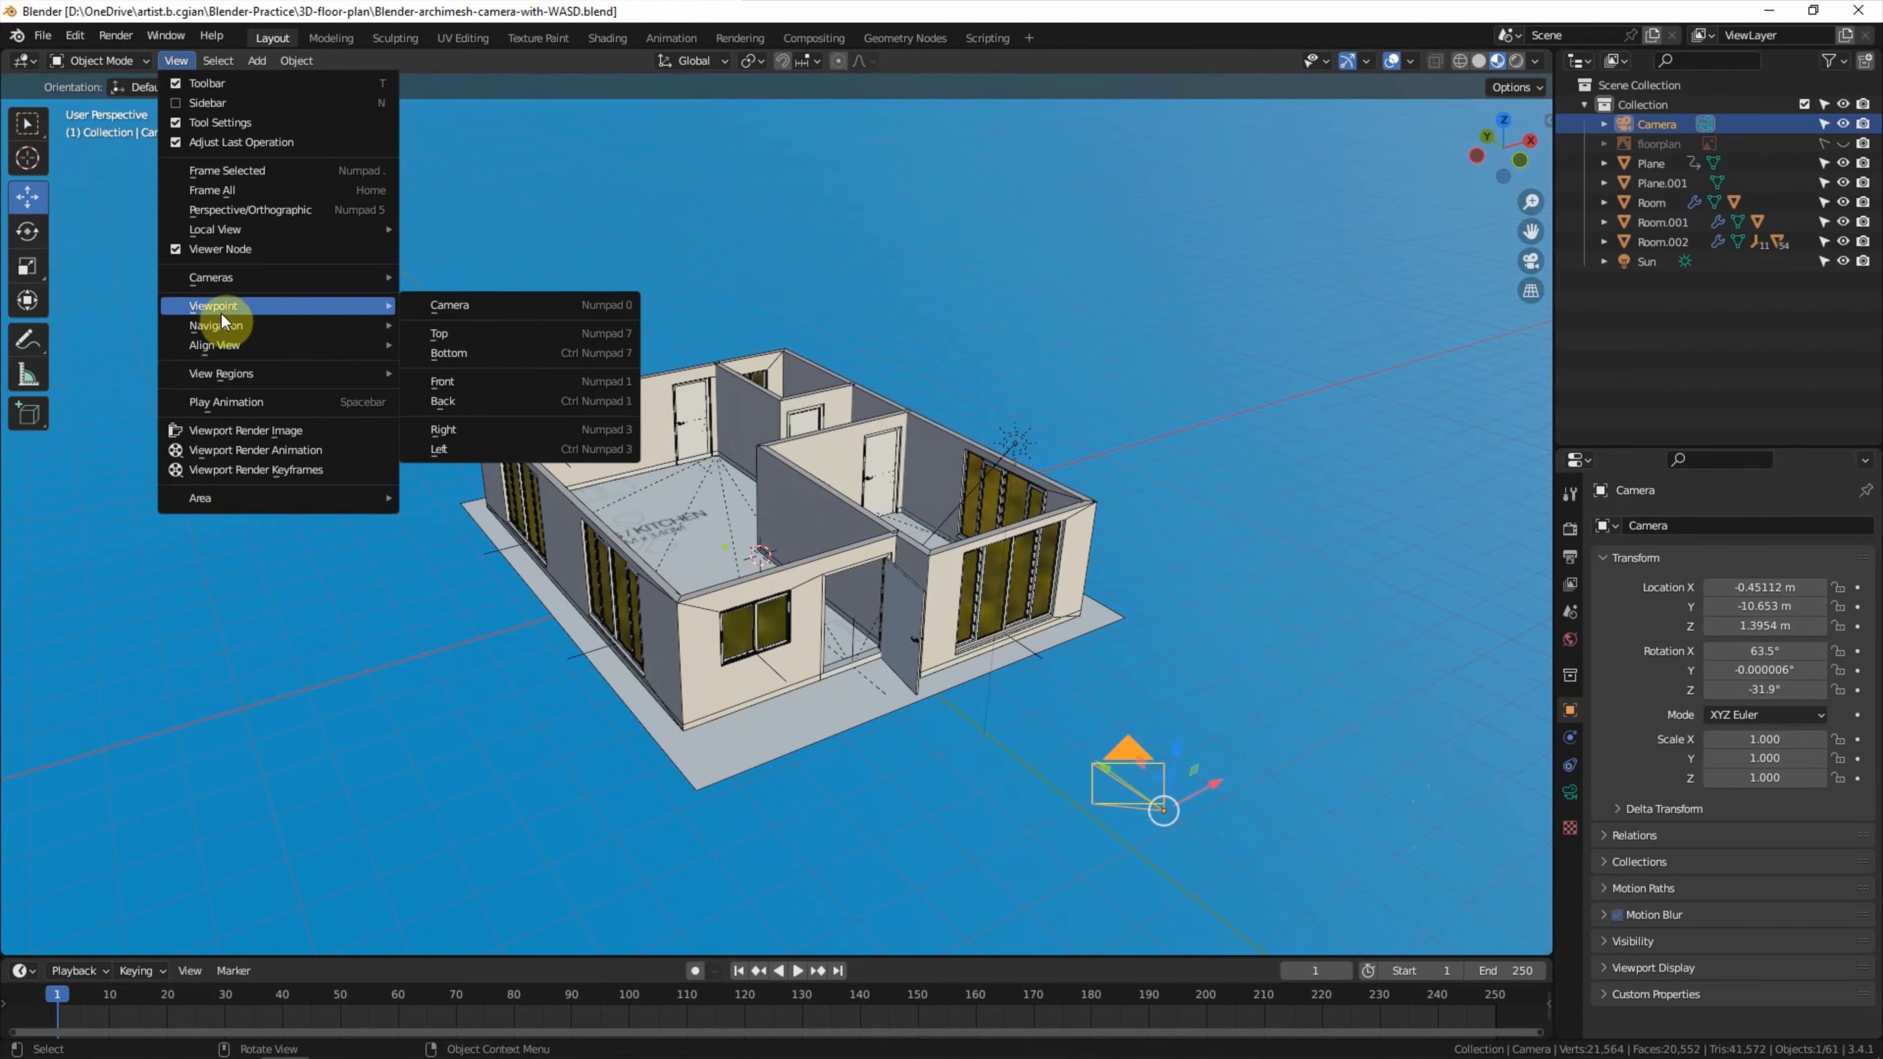
left_click(441, 306)
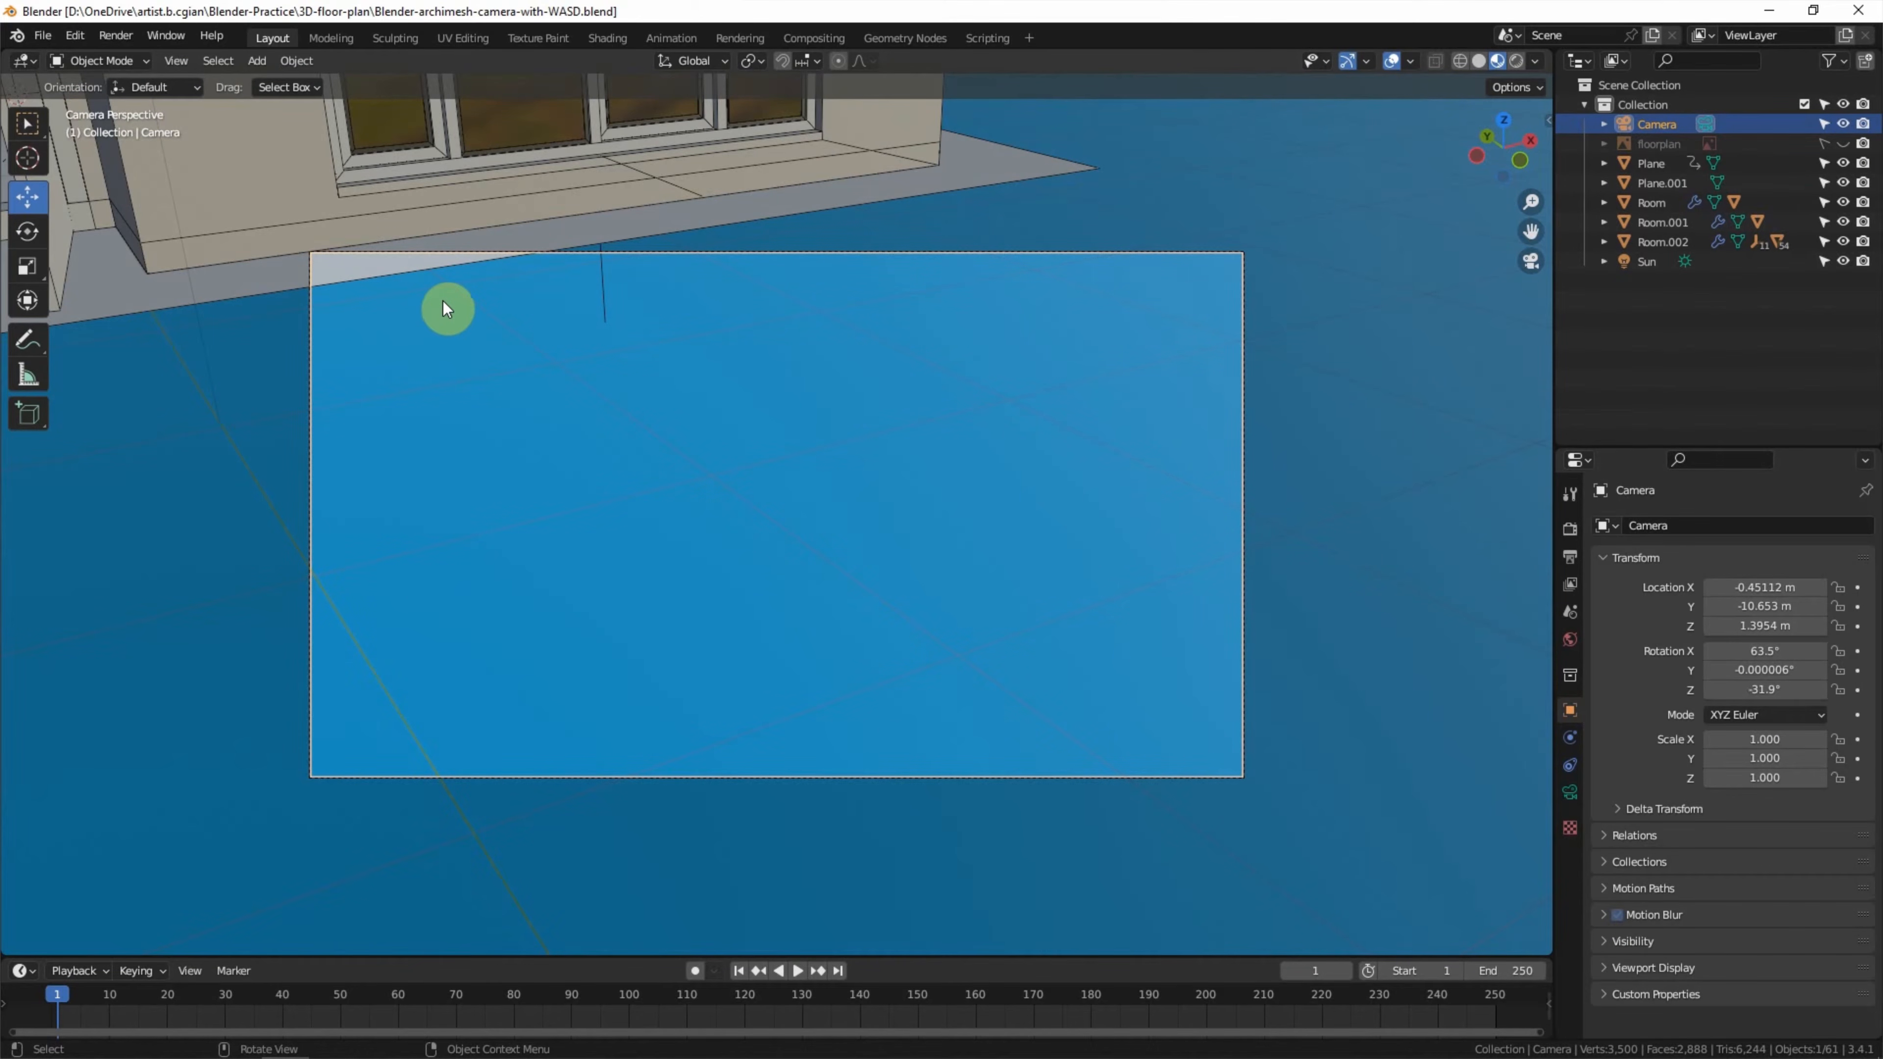
left_click(168, 61)
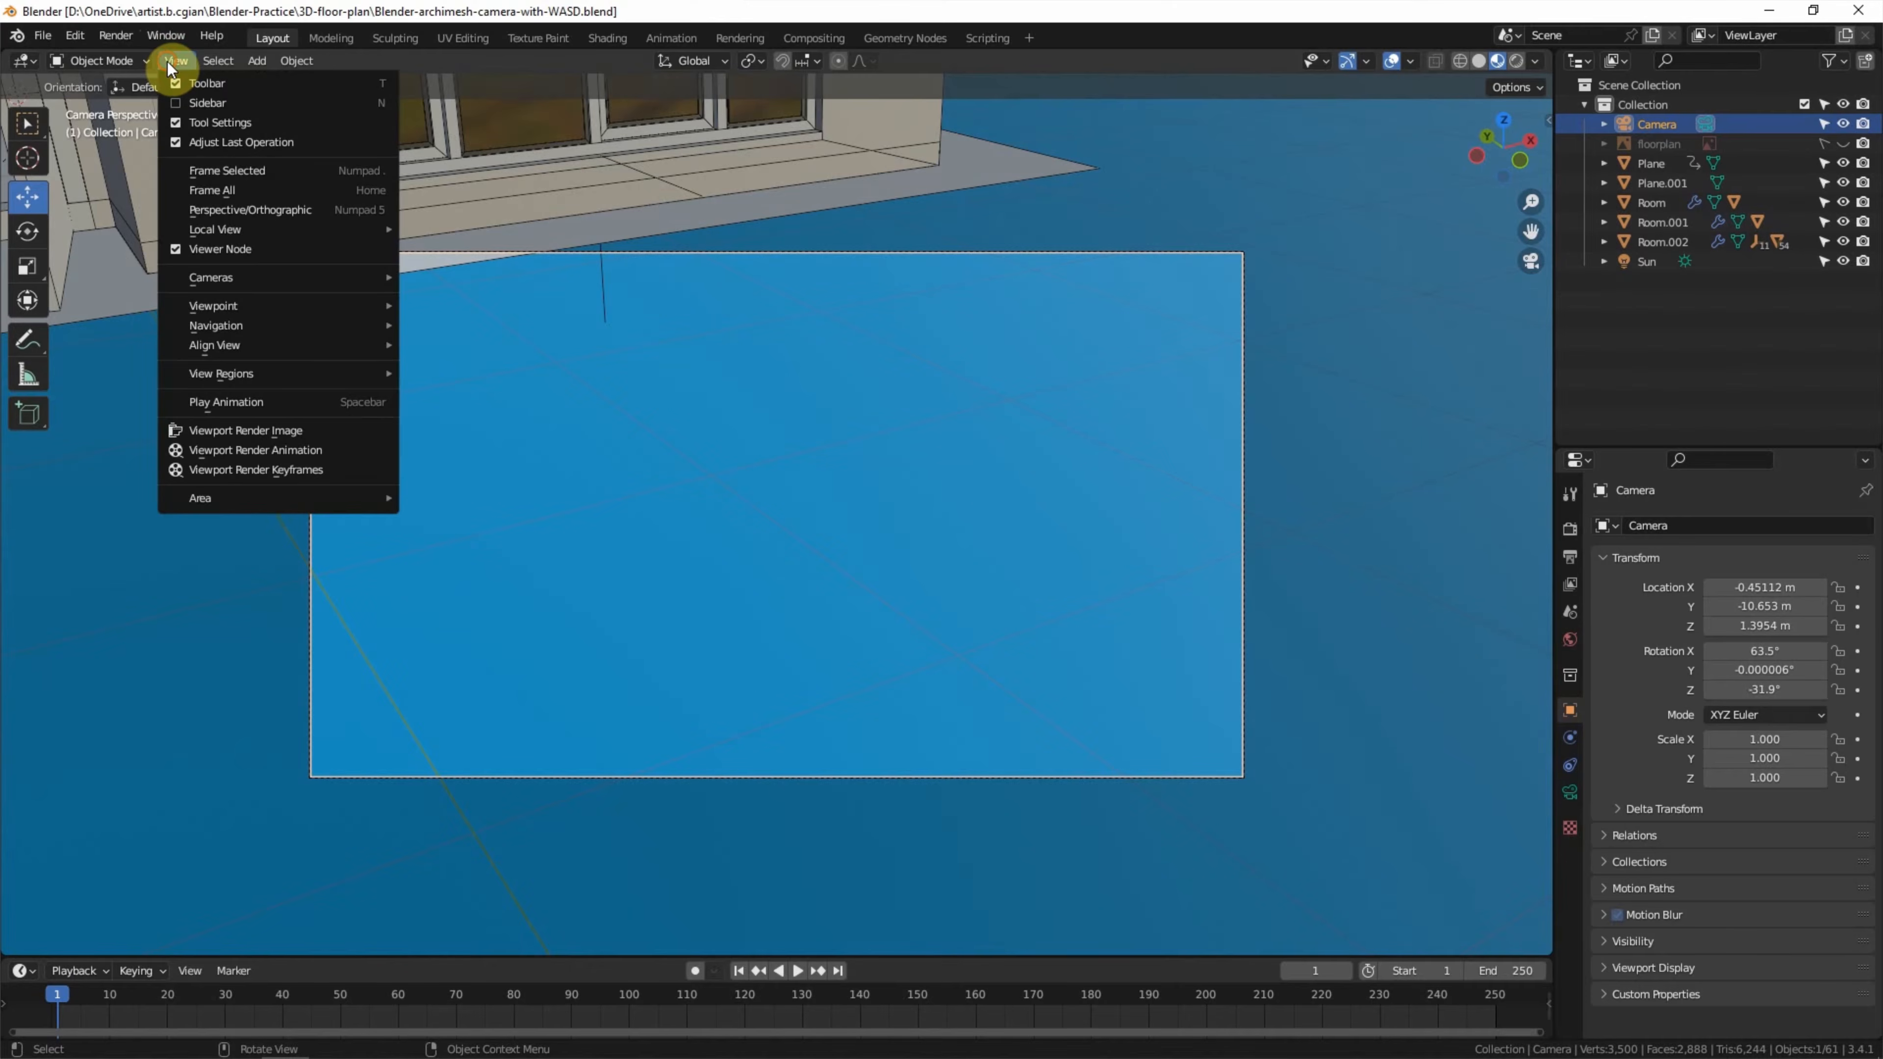
mouse_move(252, 326)
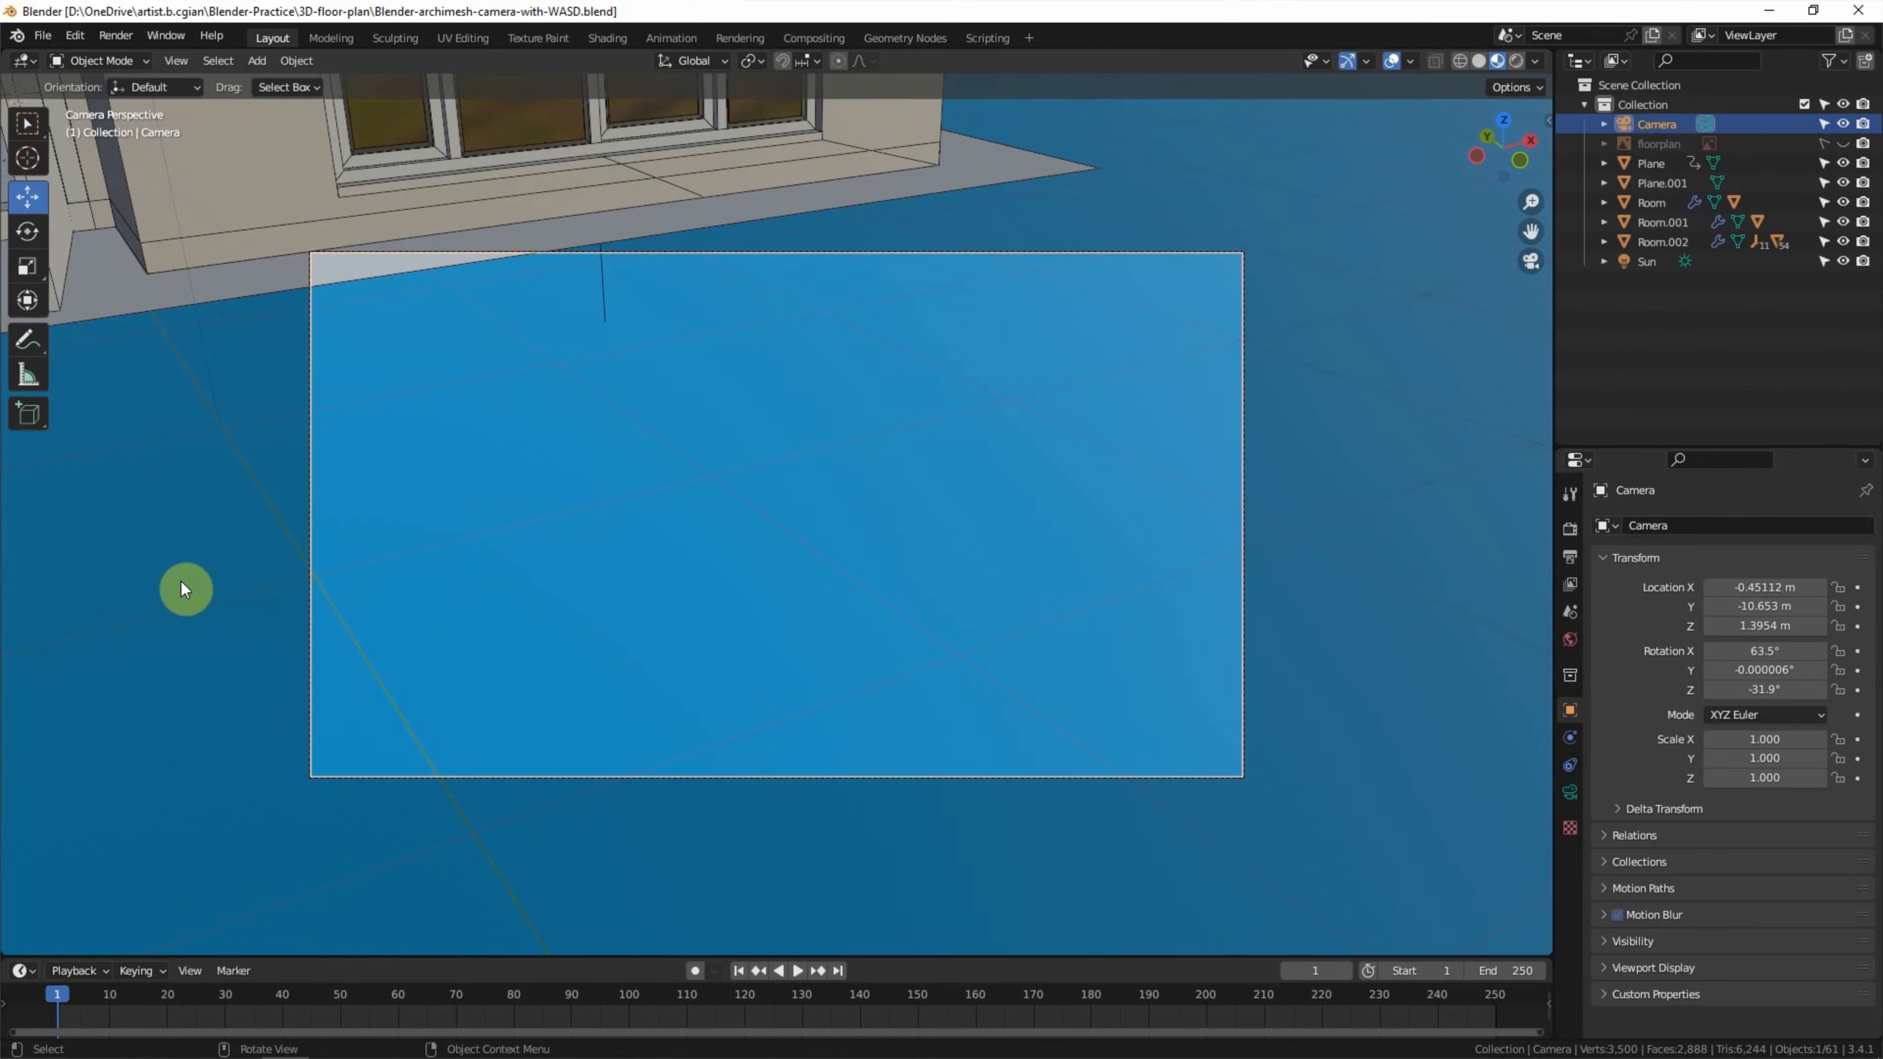
In walk navigation, turn the camera toward the house front and move it to about X -0.03 m, Y -11.89 m.
key("shift")
key("shift+grave")
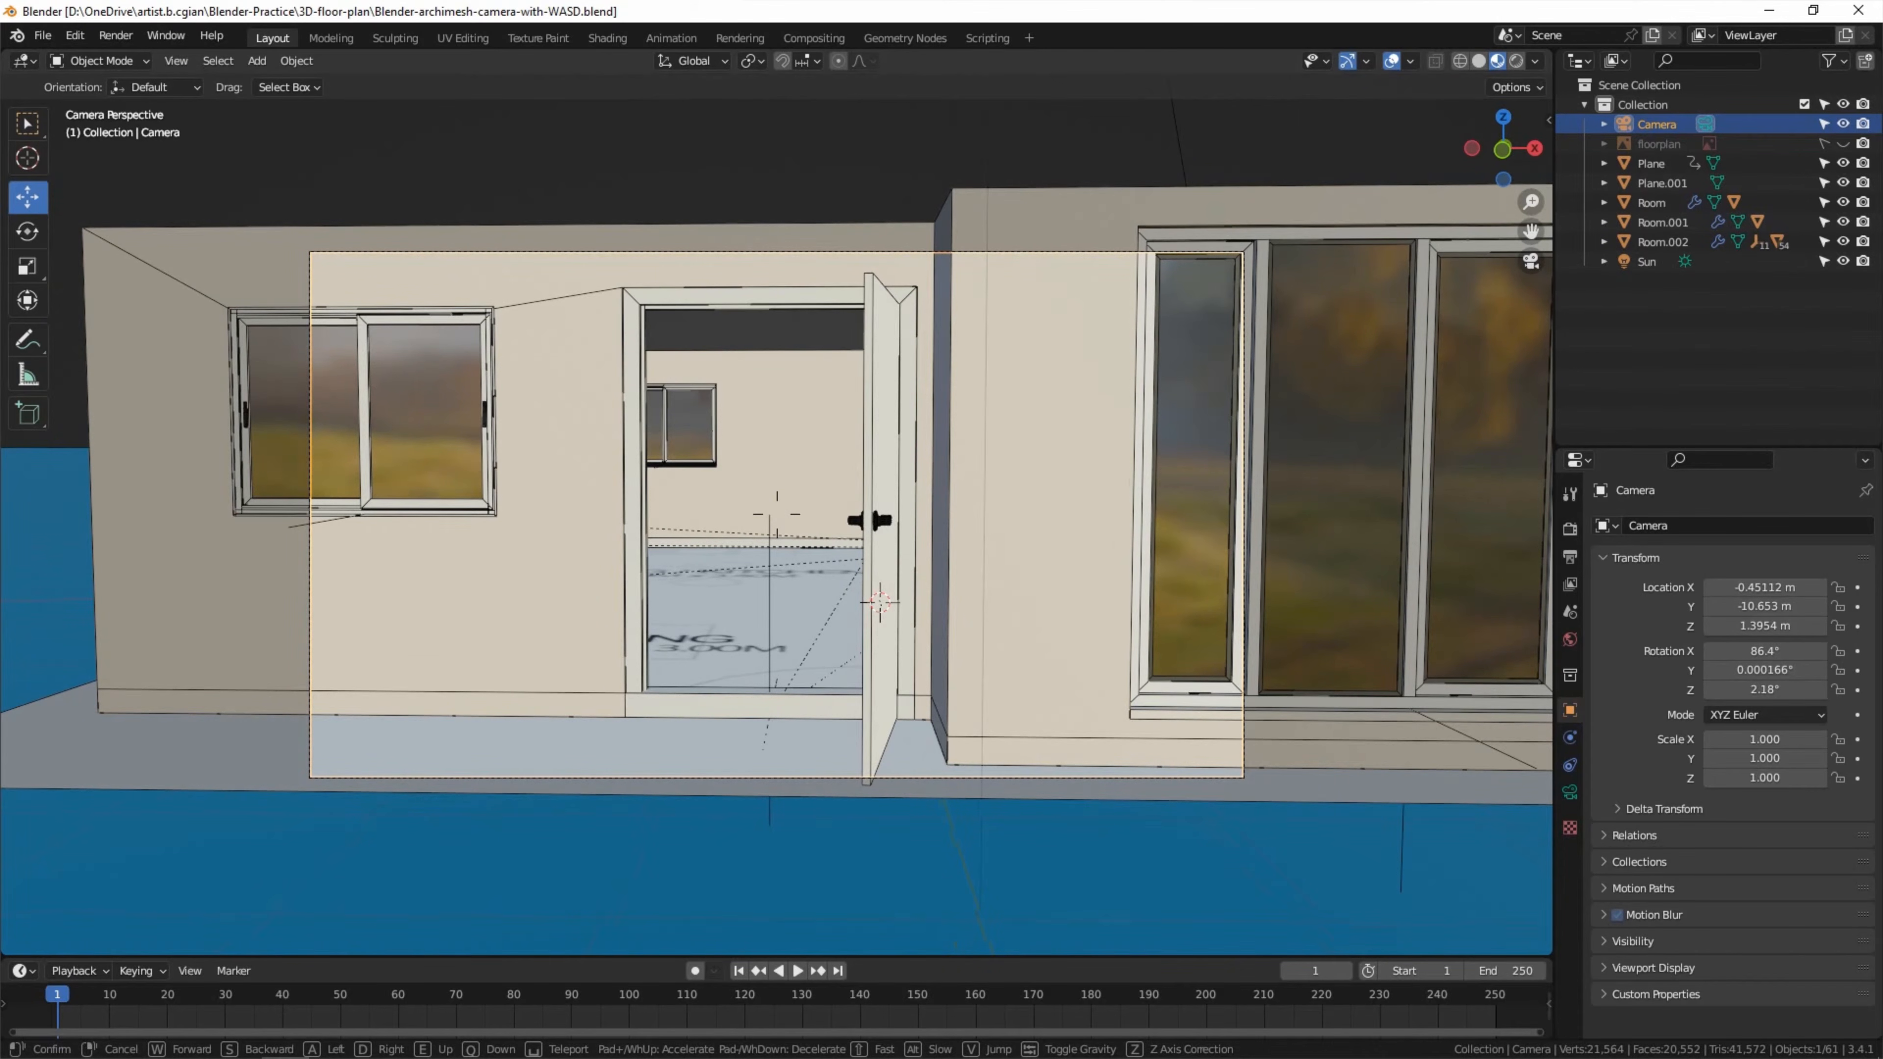
key("w")
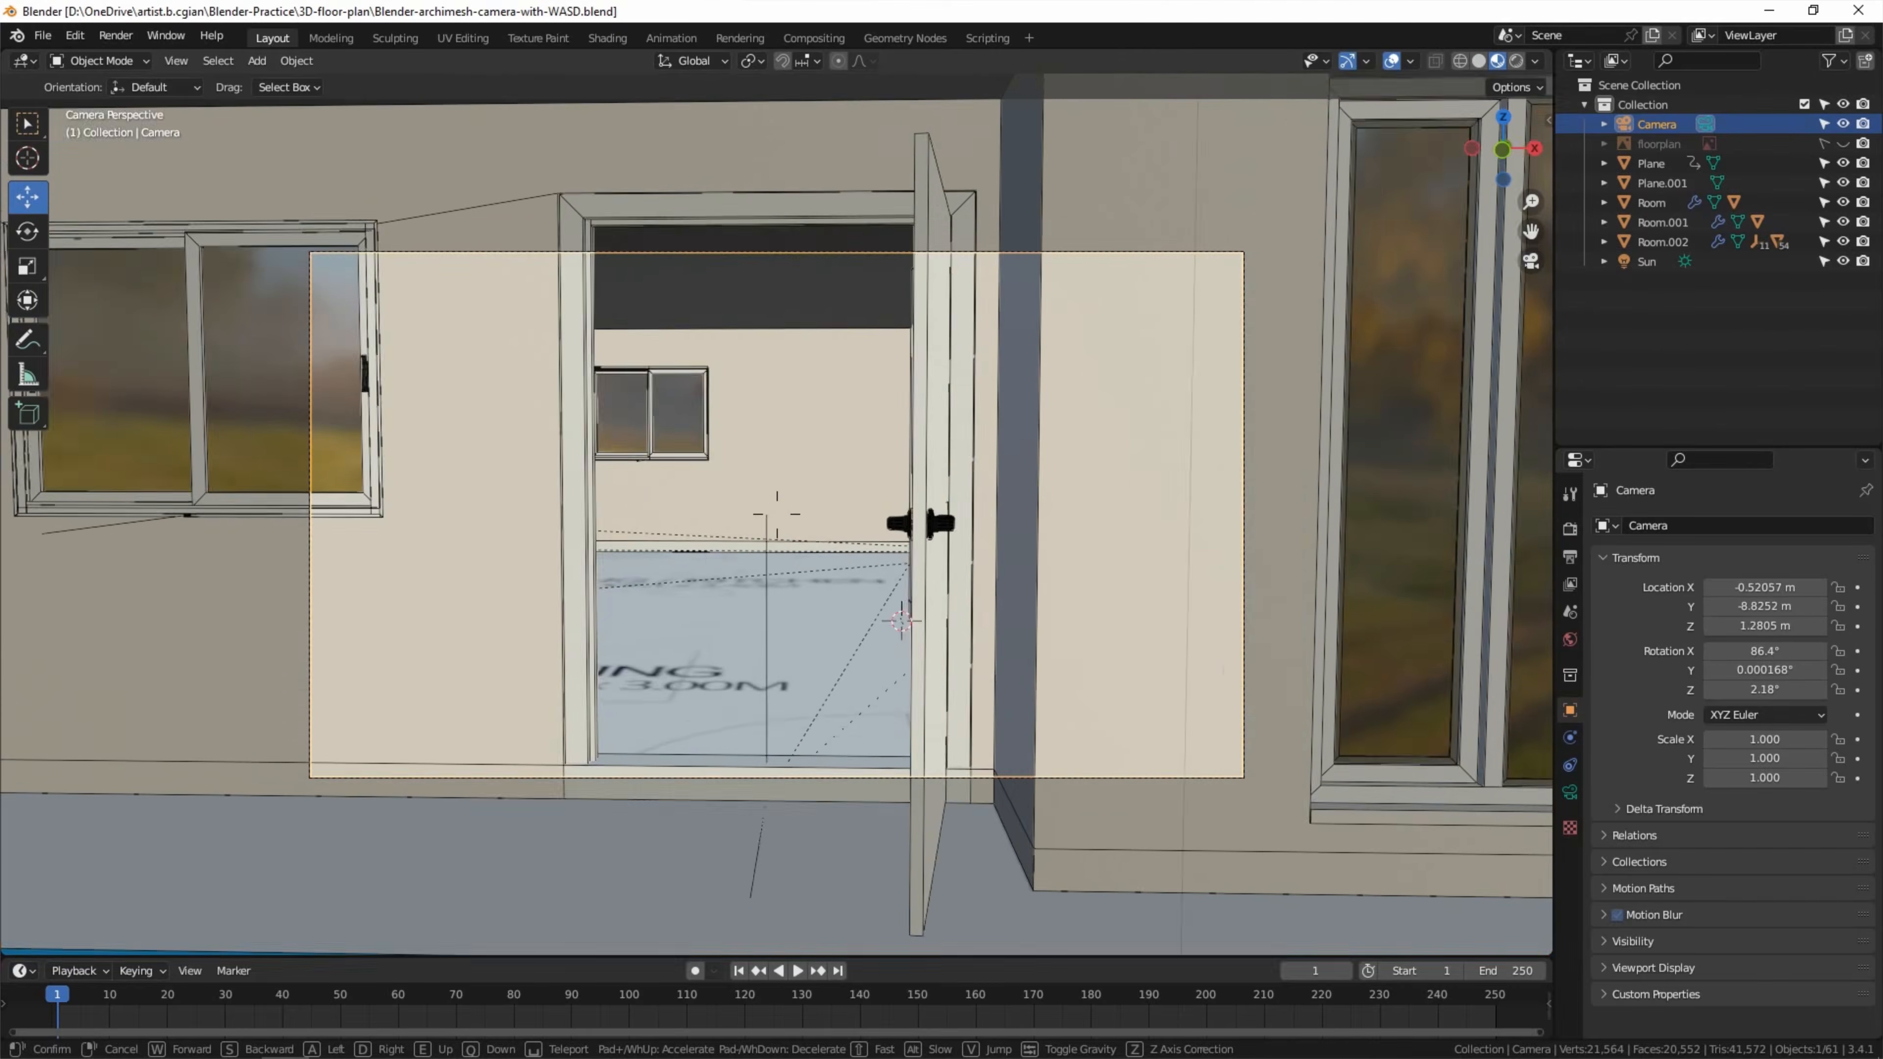
key("s")
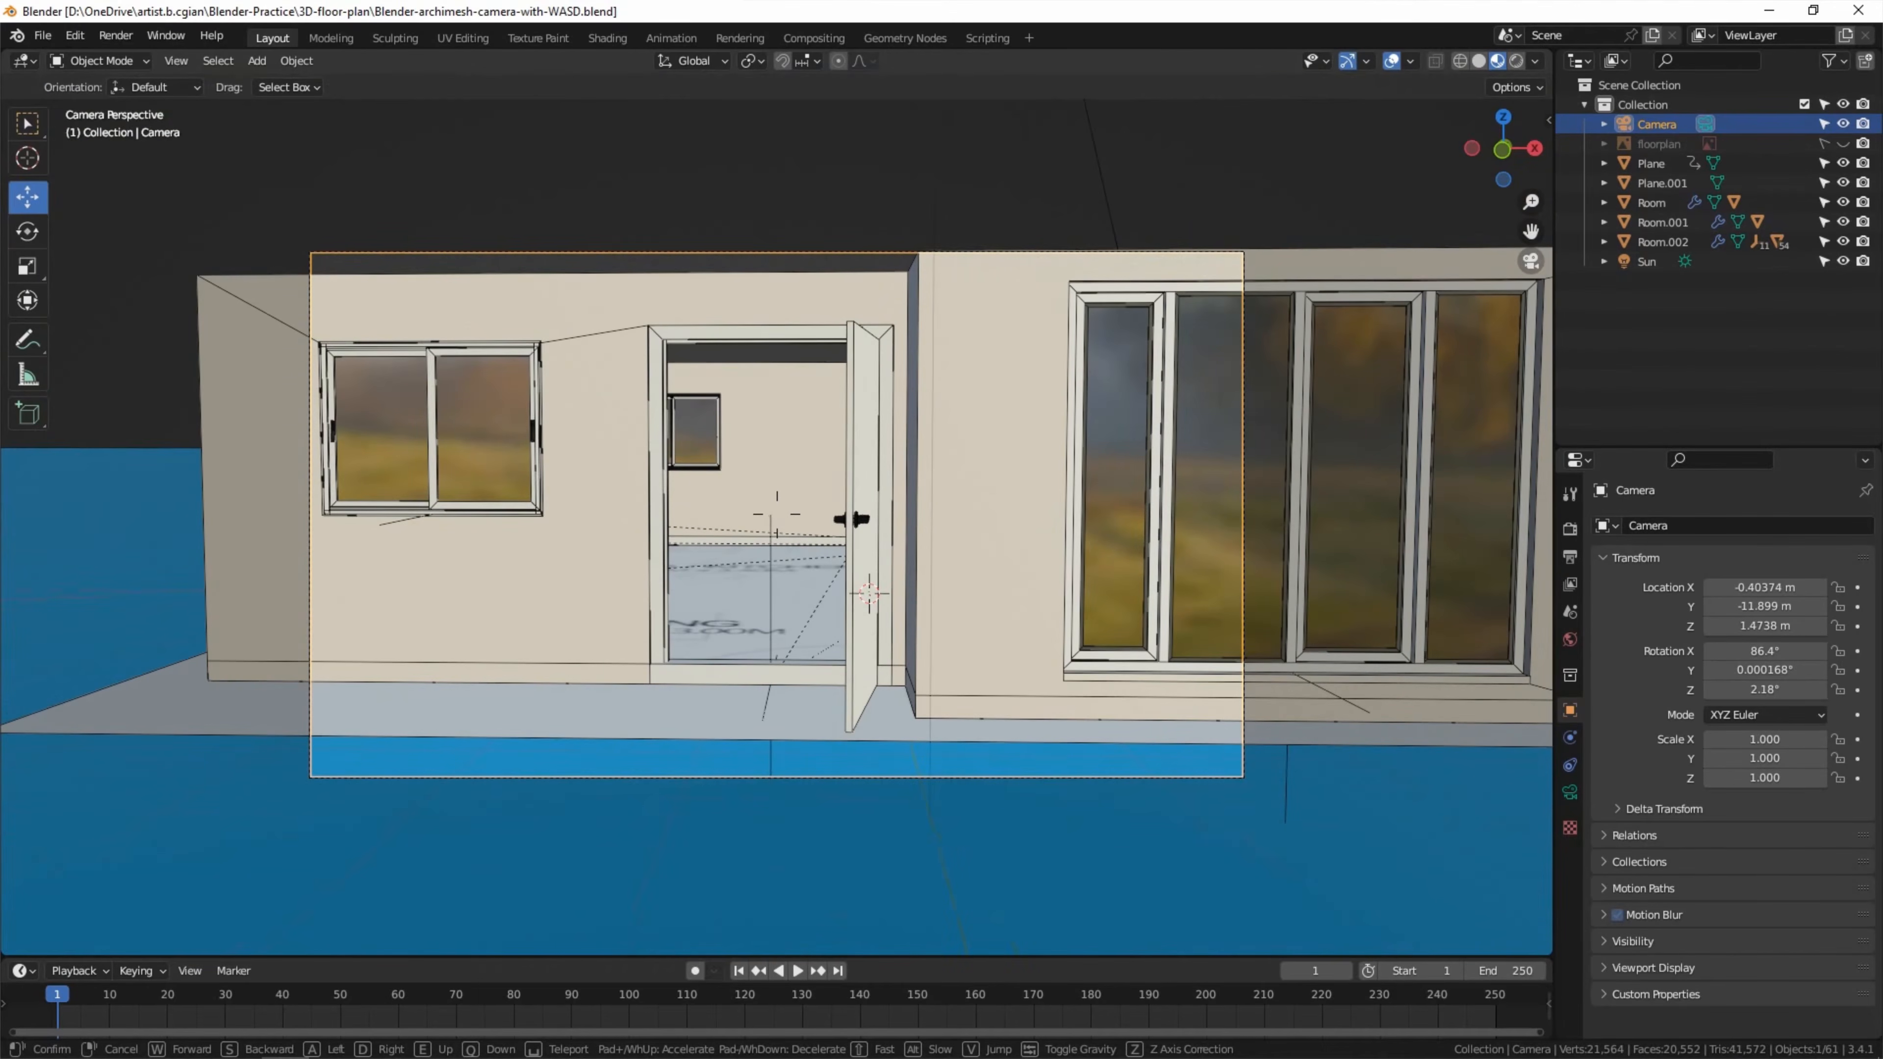
key("a")
key("a")
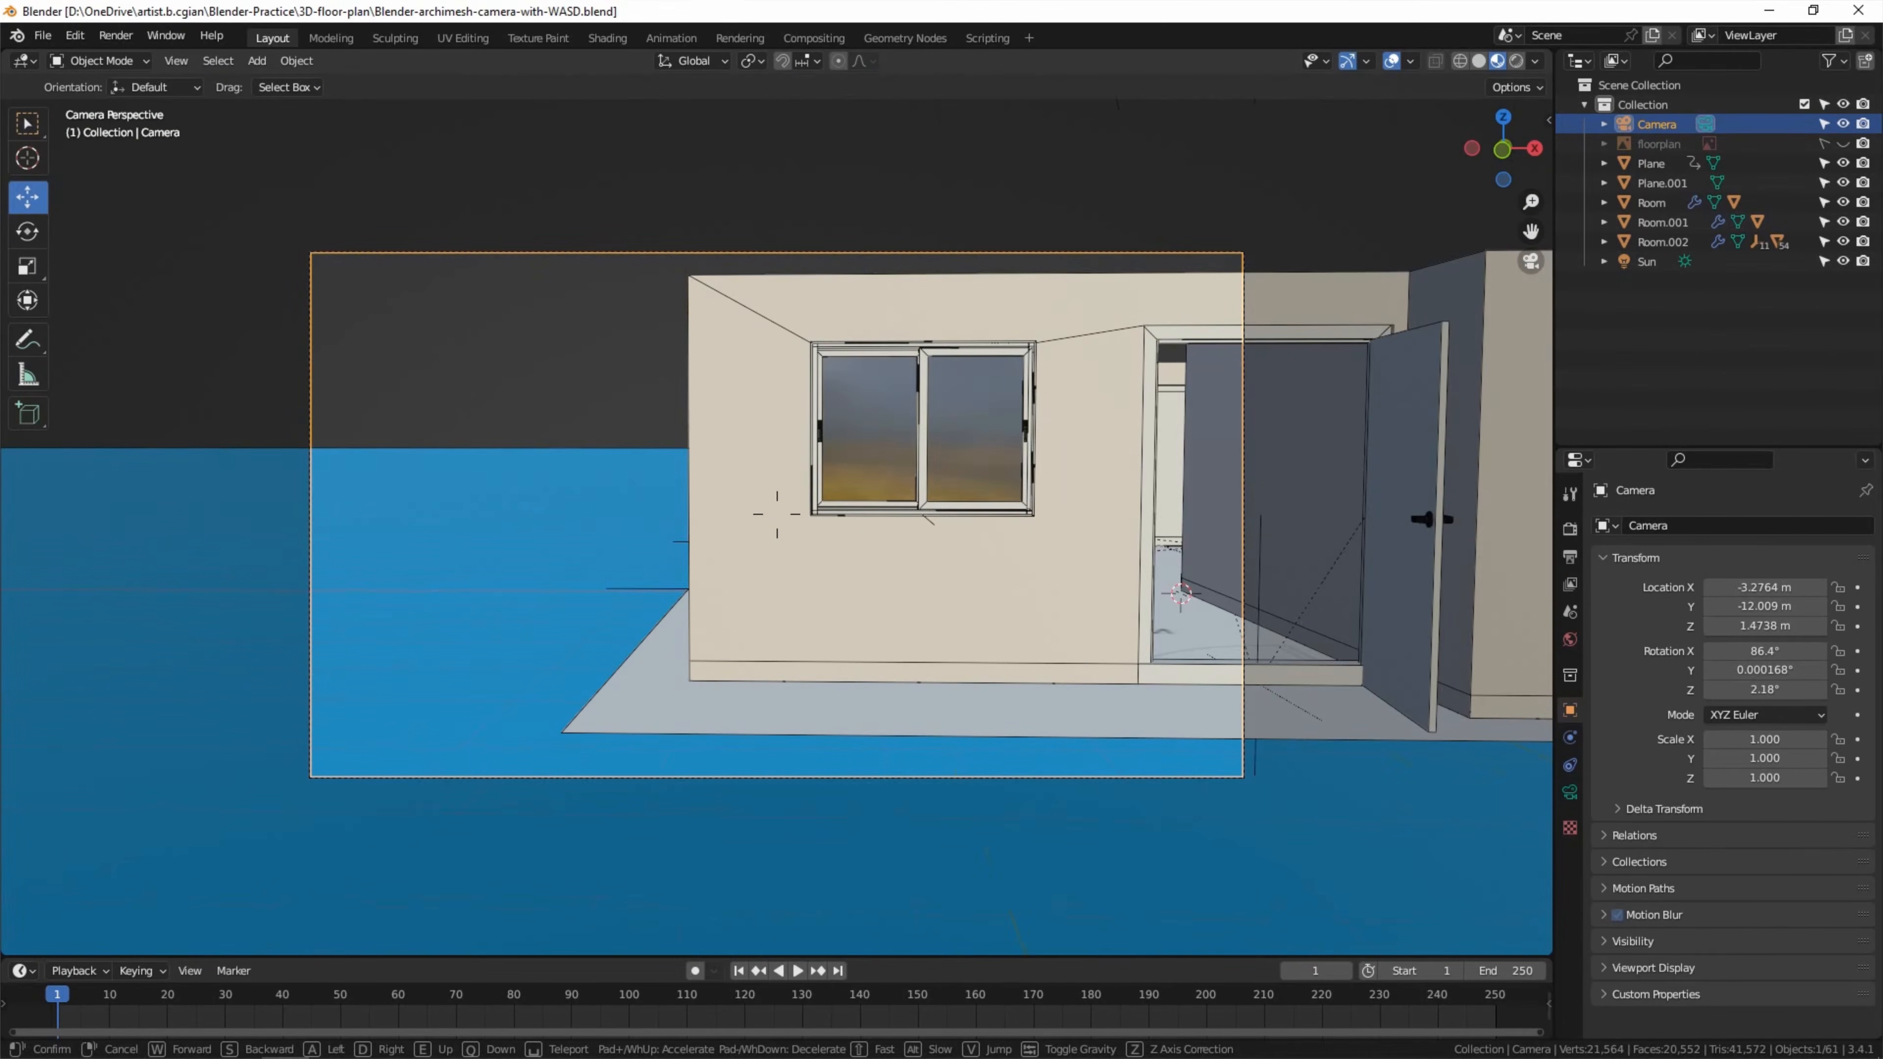
key("d")
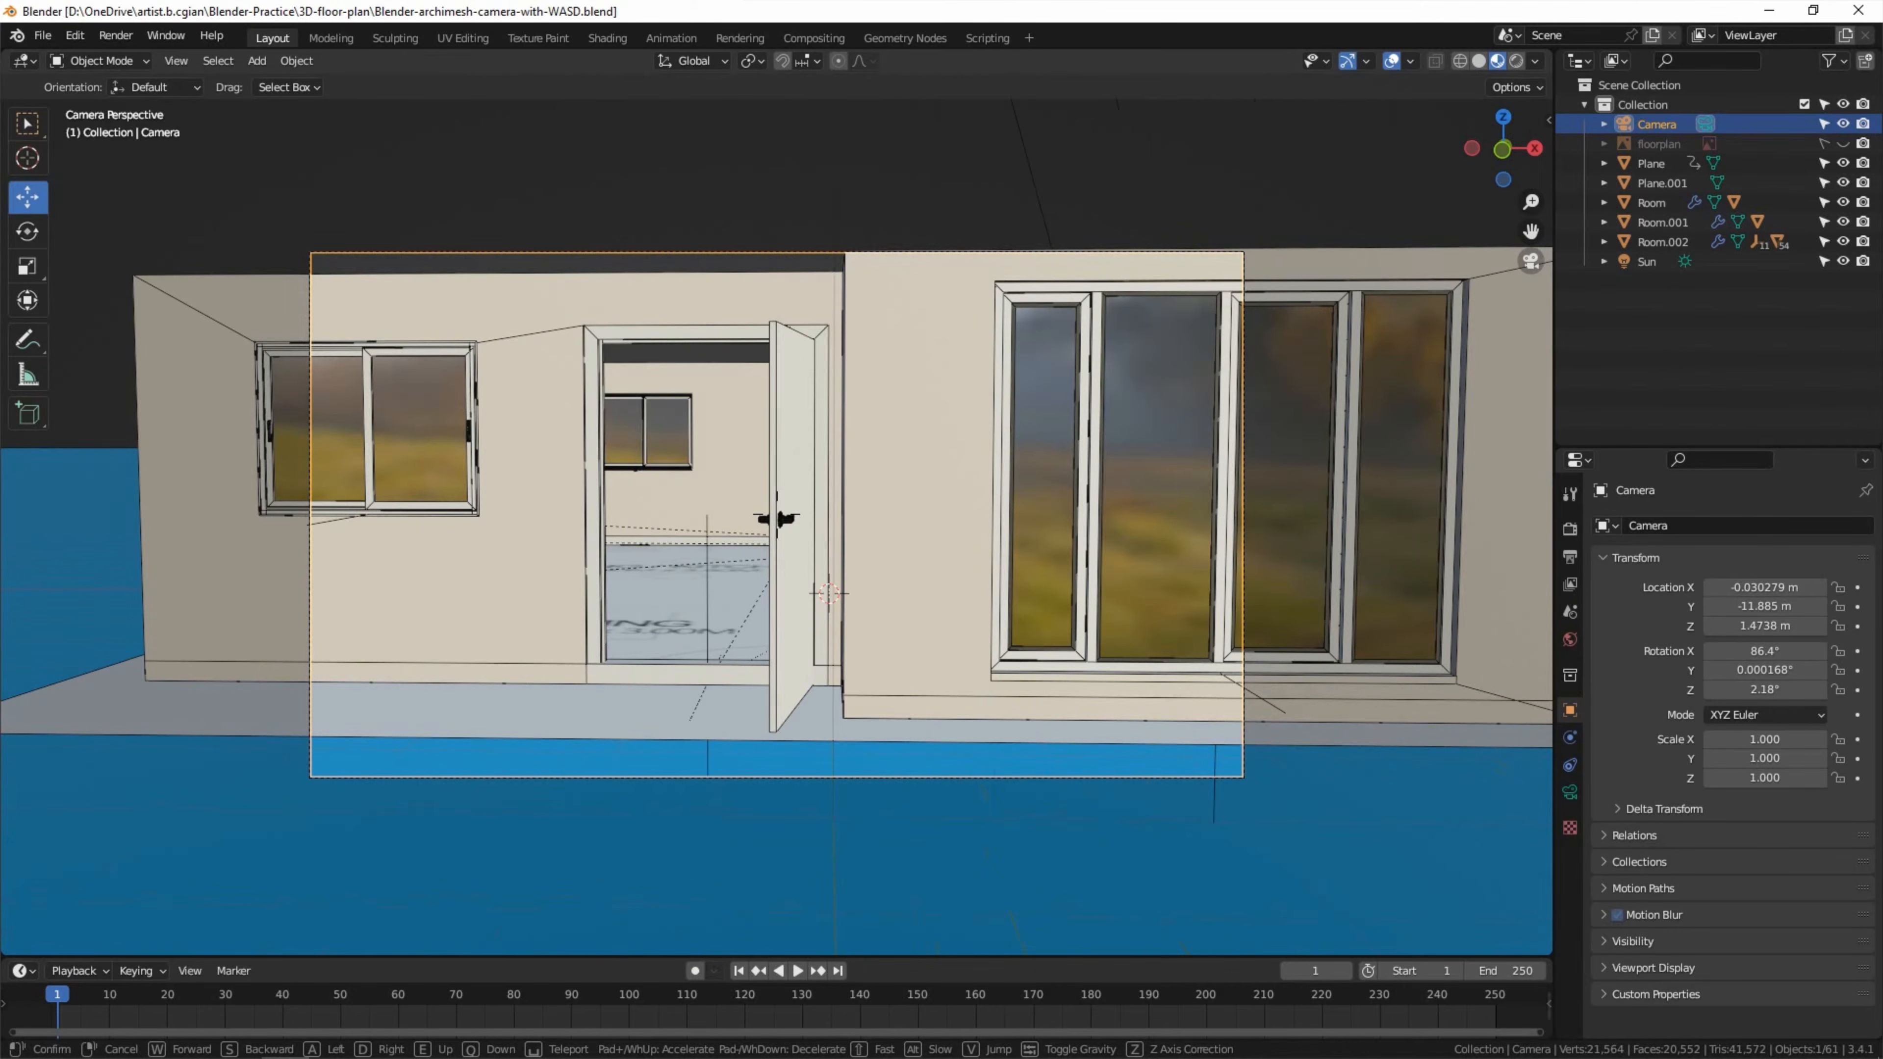
Lower the camera to about Z 1.05 m, shift it to about X -0.65 m, and tilt it to about 88.7° facing the front door.
key("e")
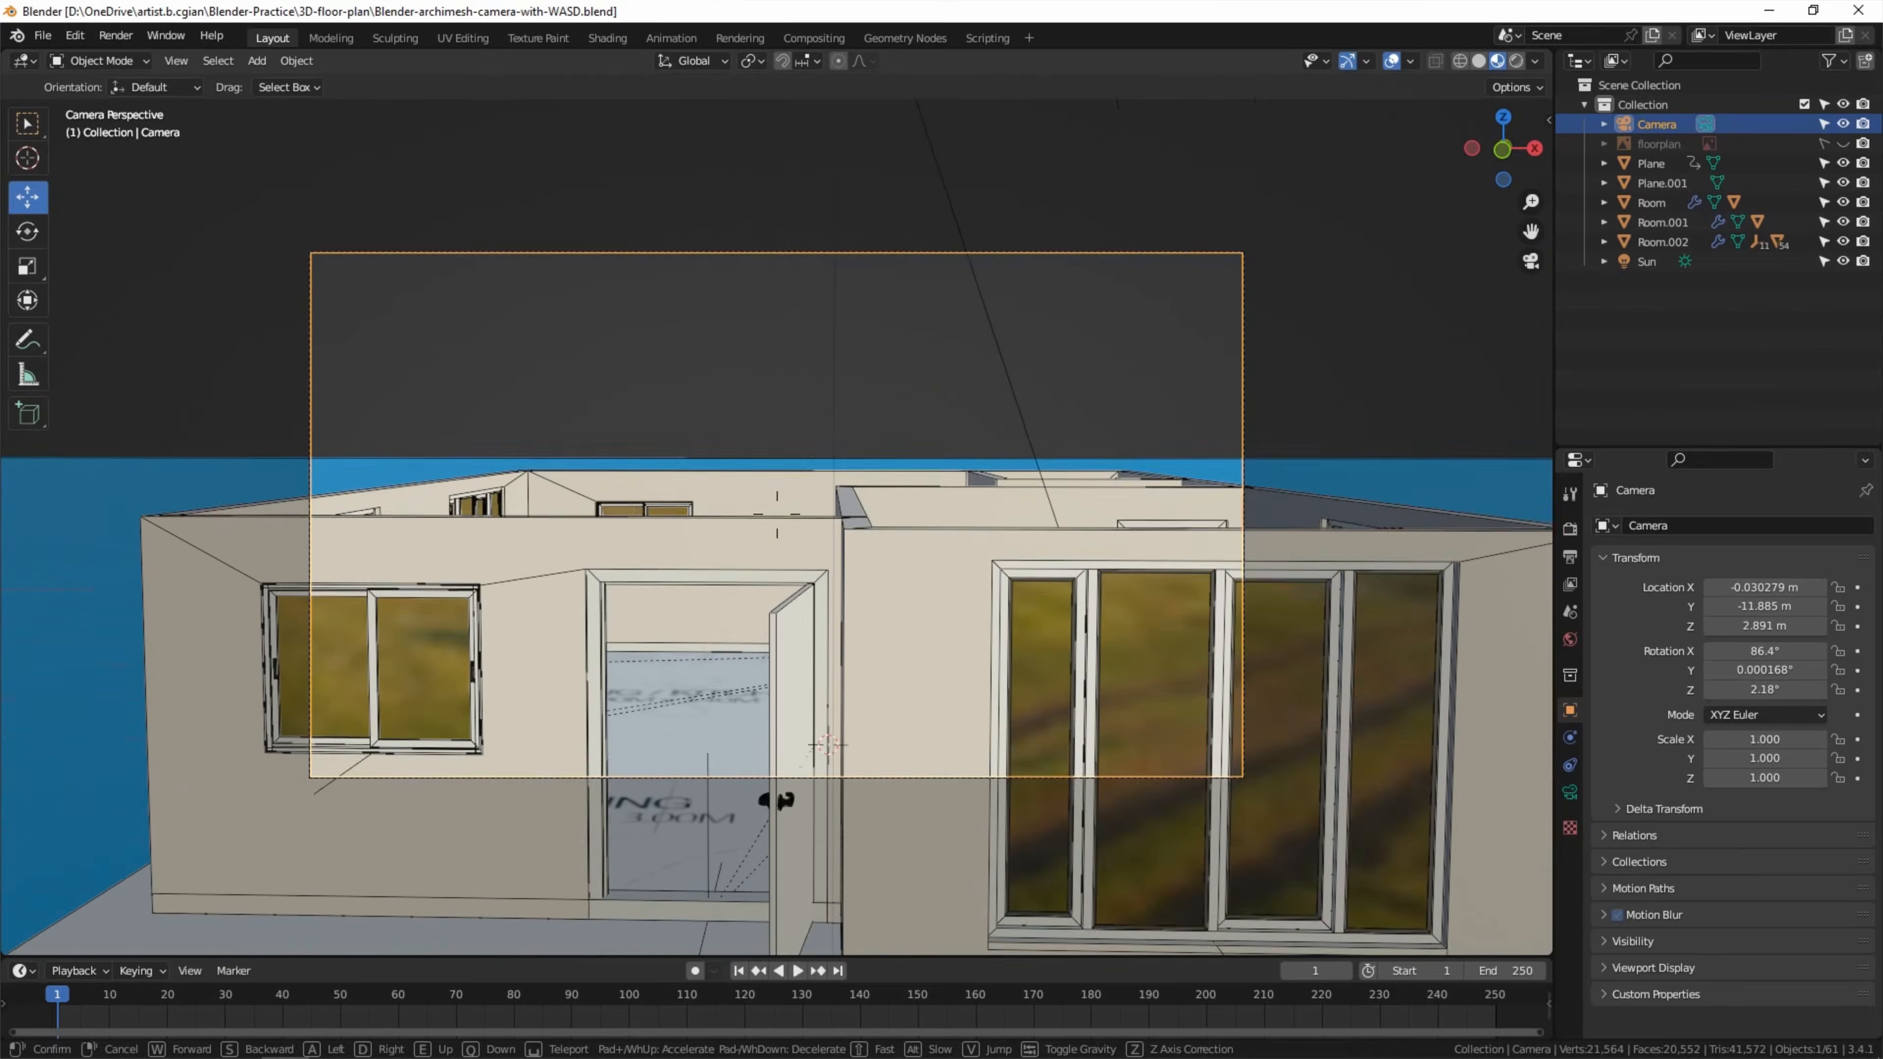
key("q")
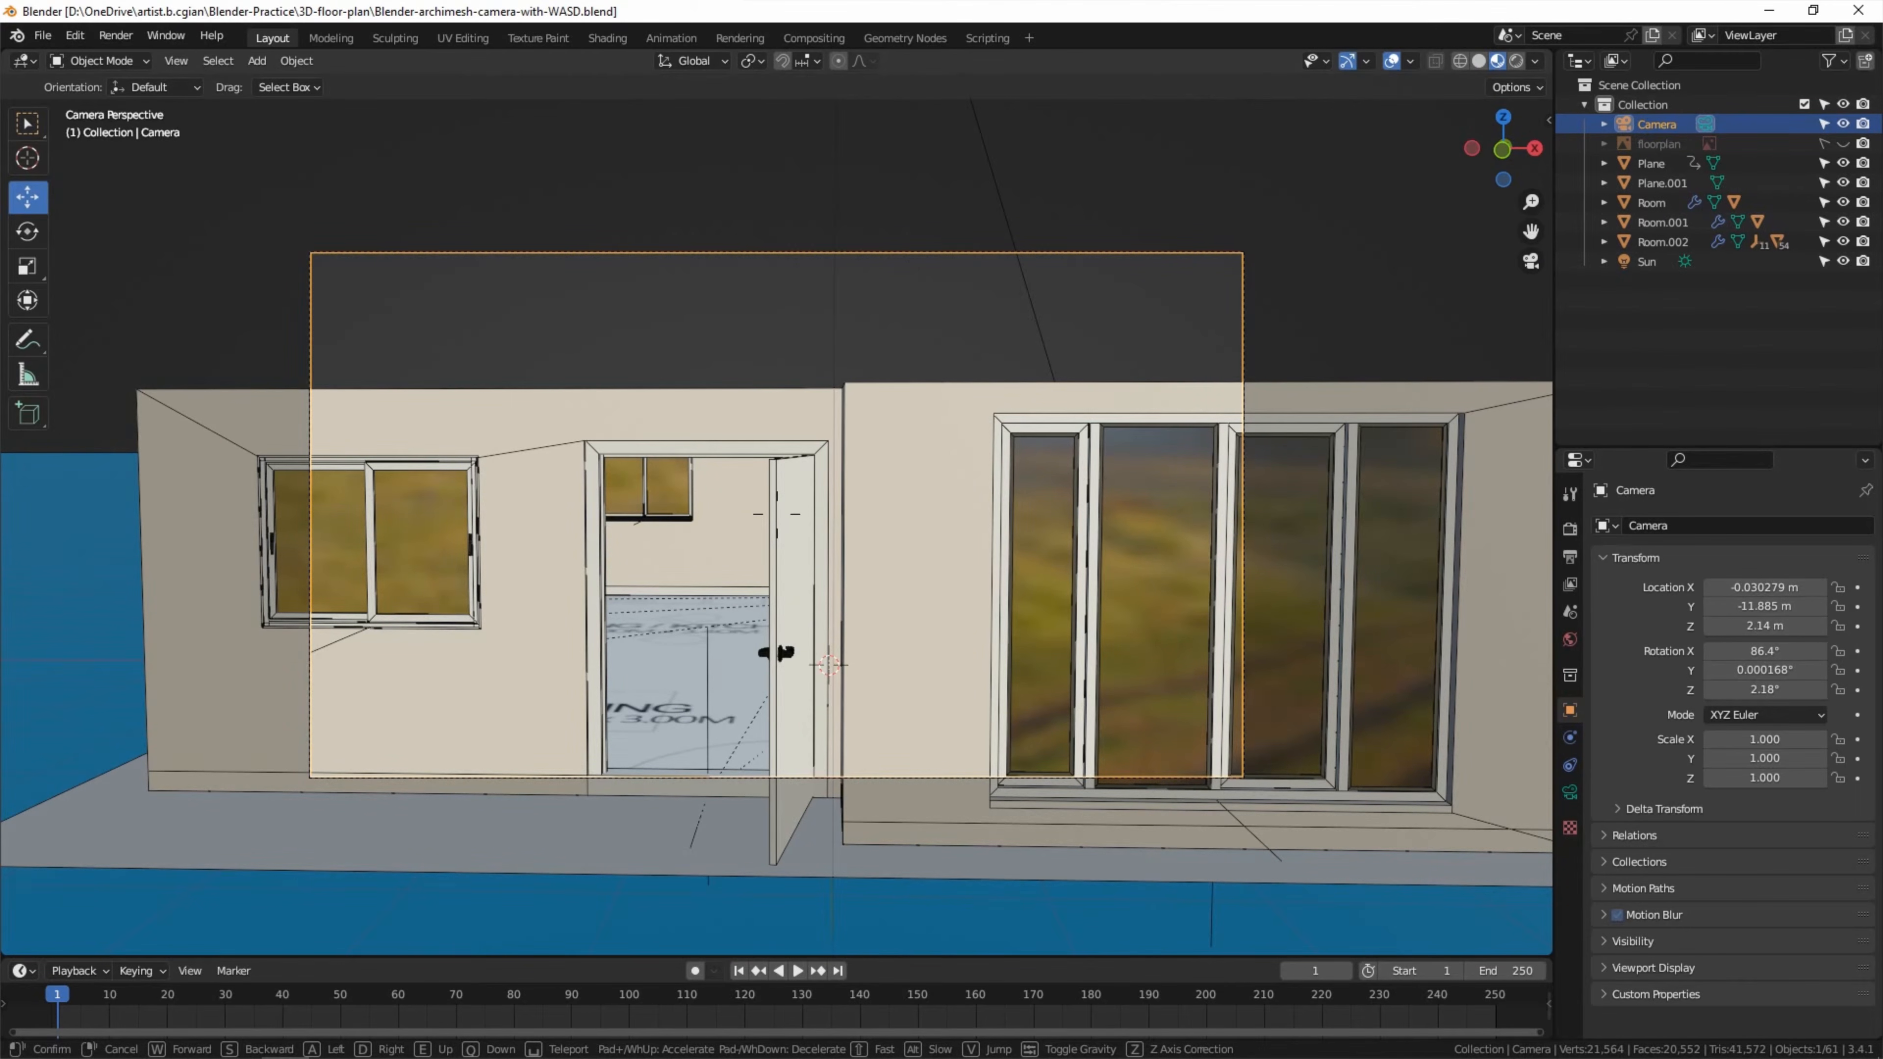
key("q")
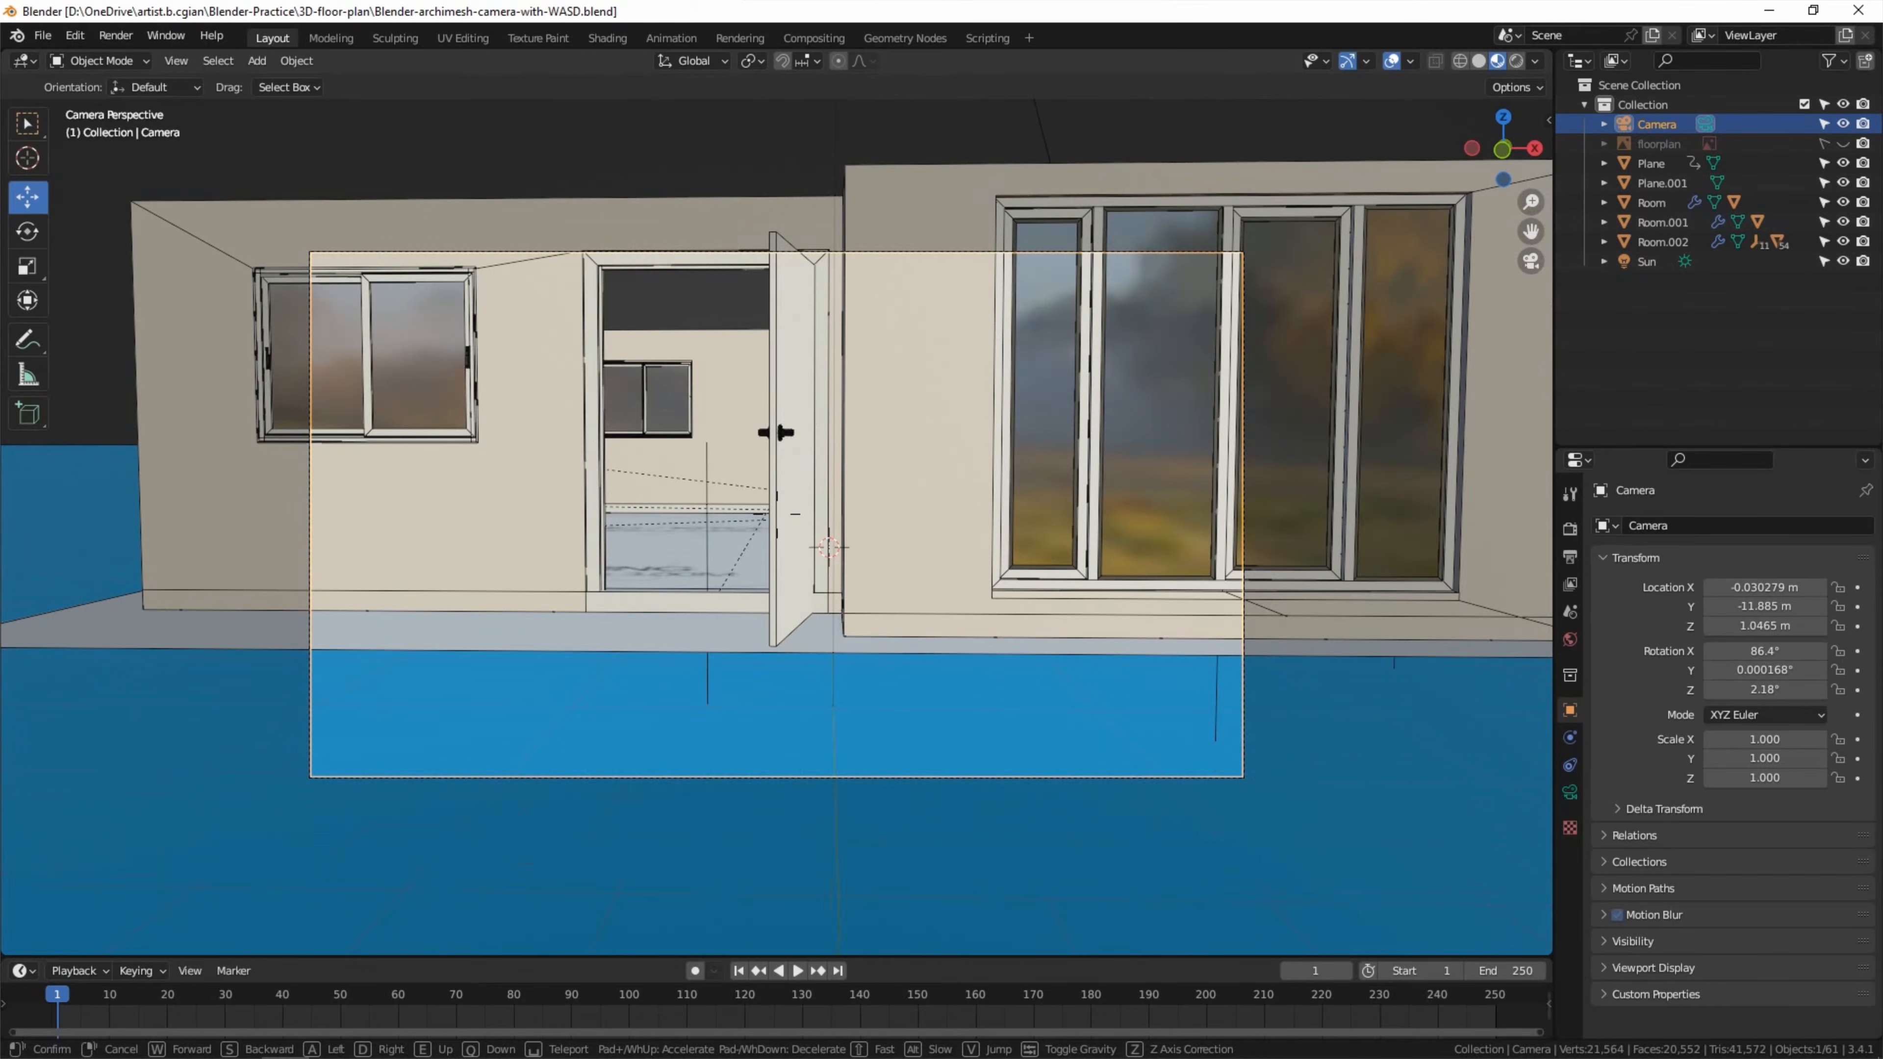
key("e")
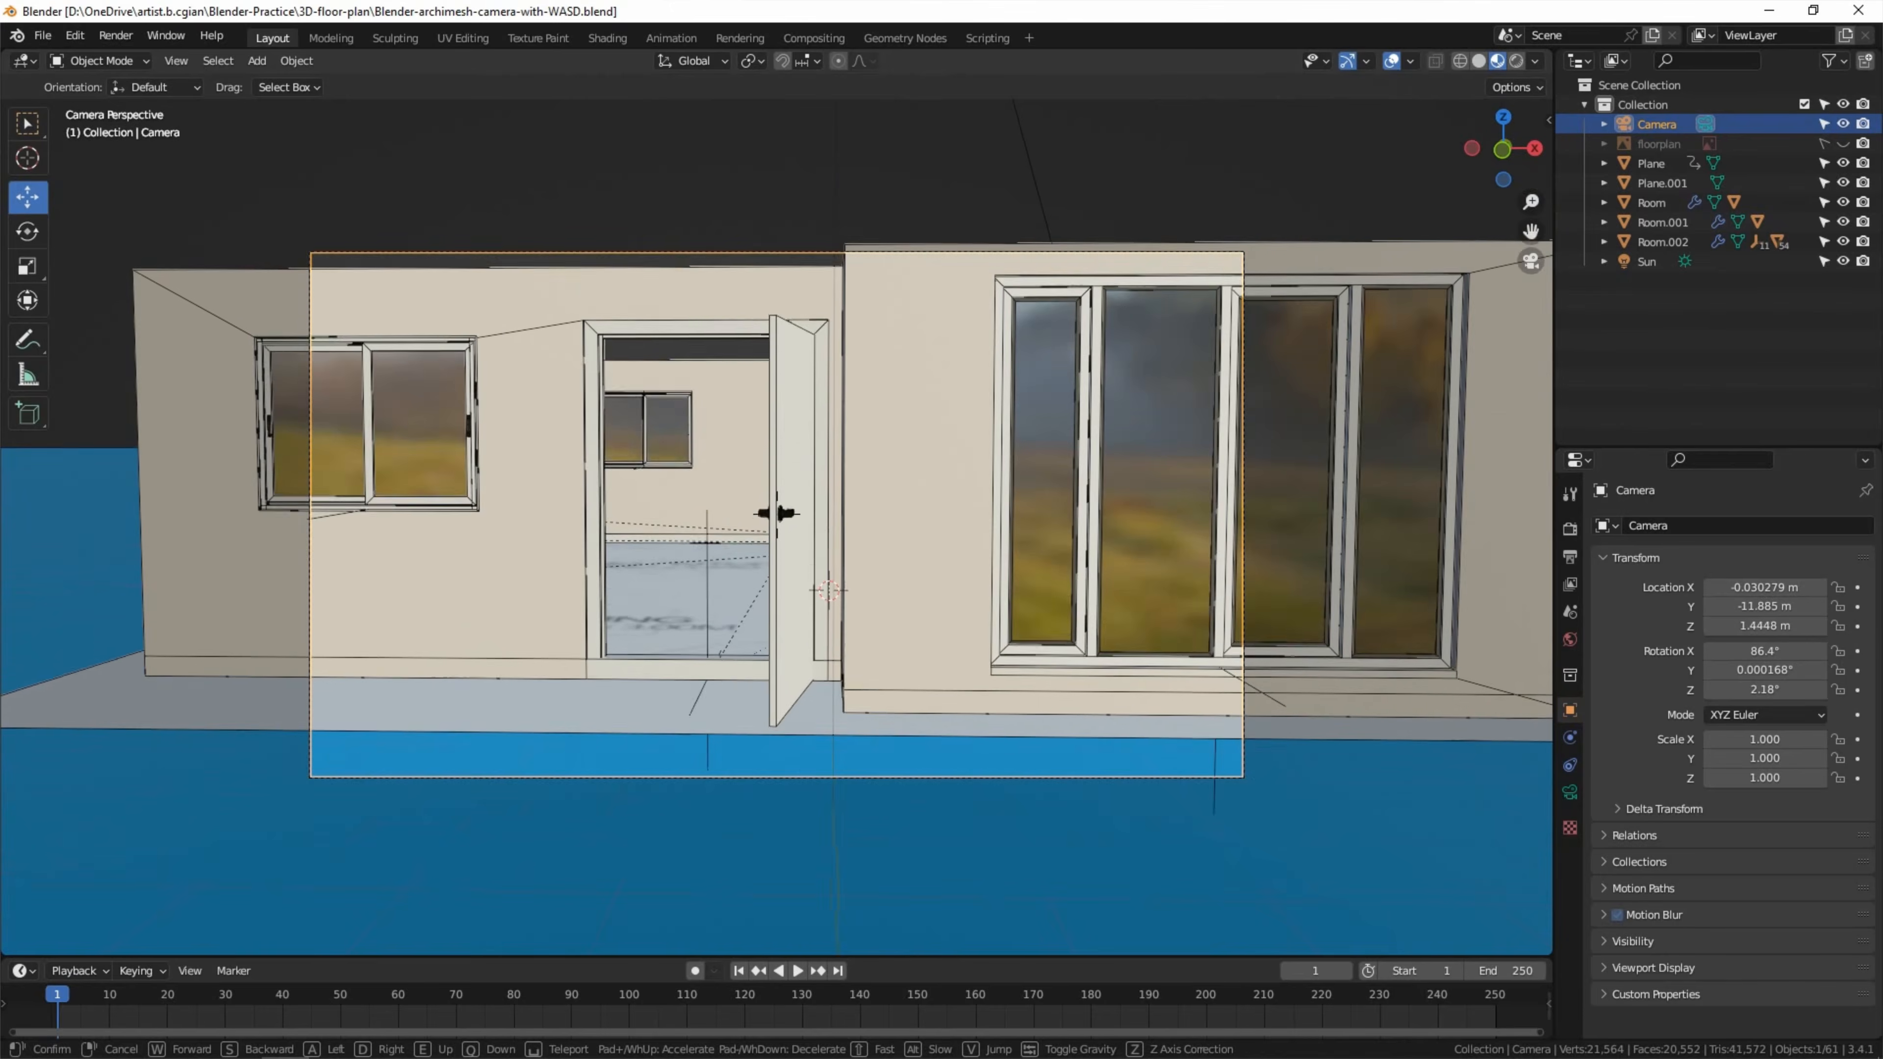
key("q")
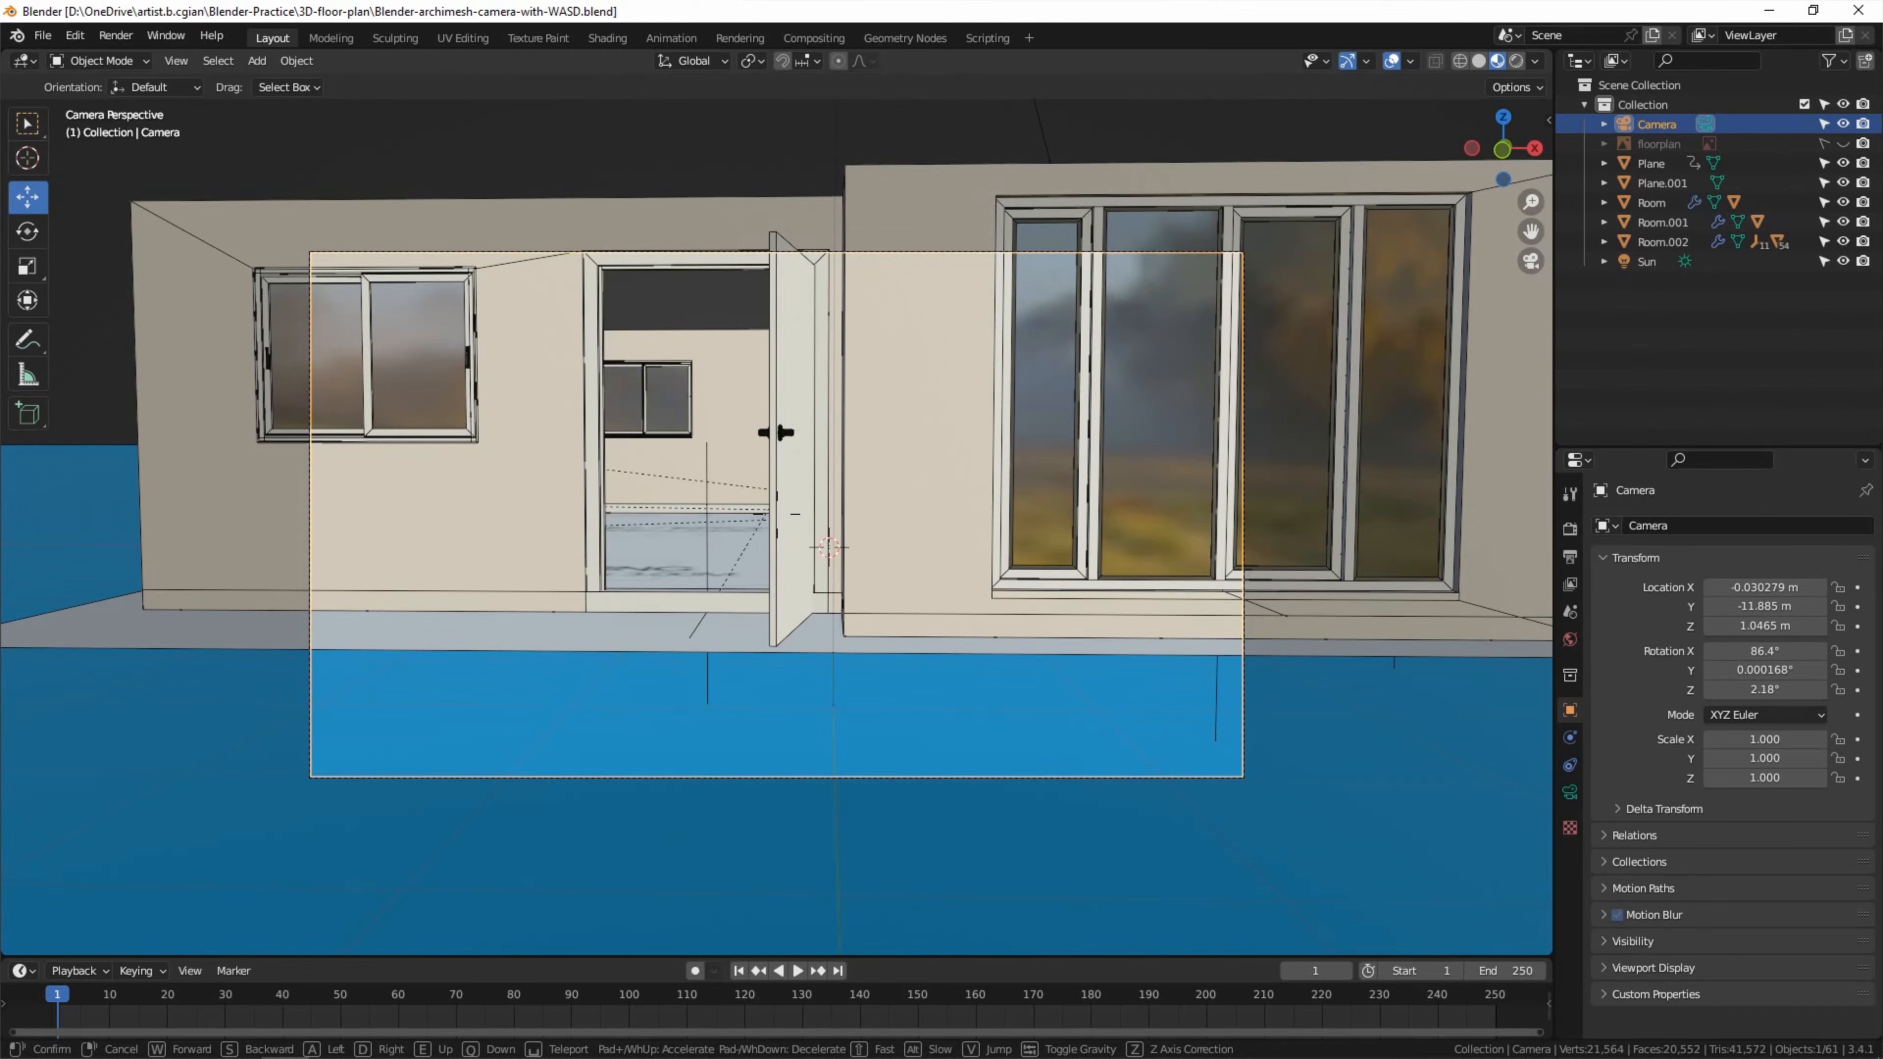
key("a")
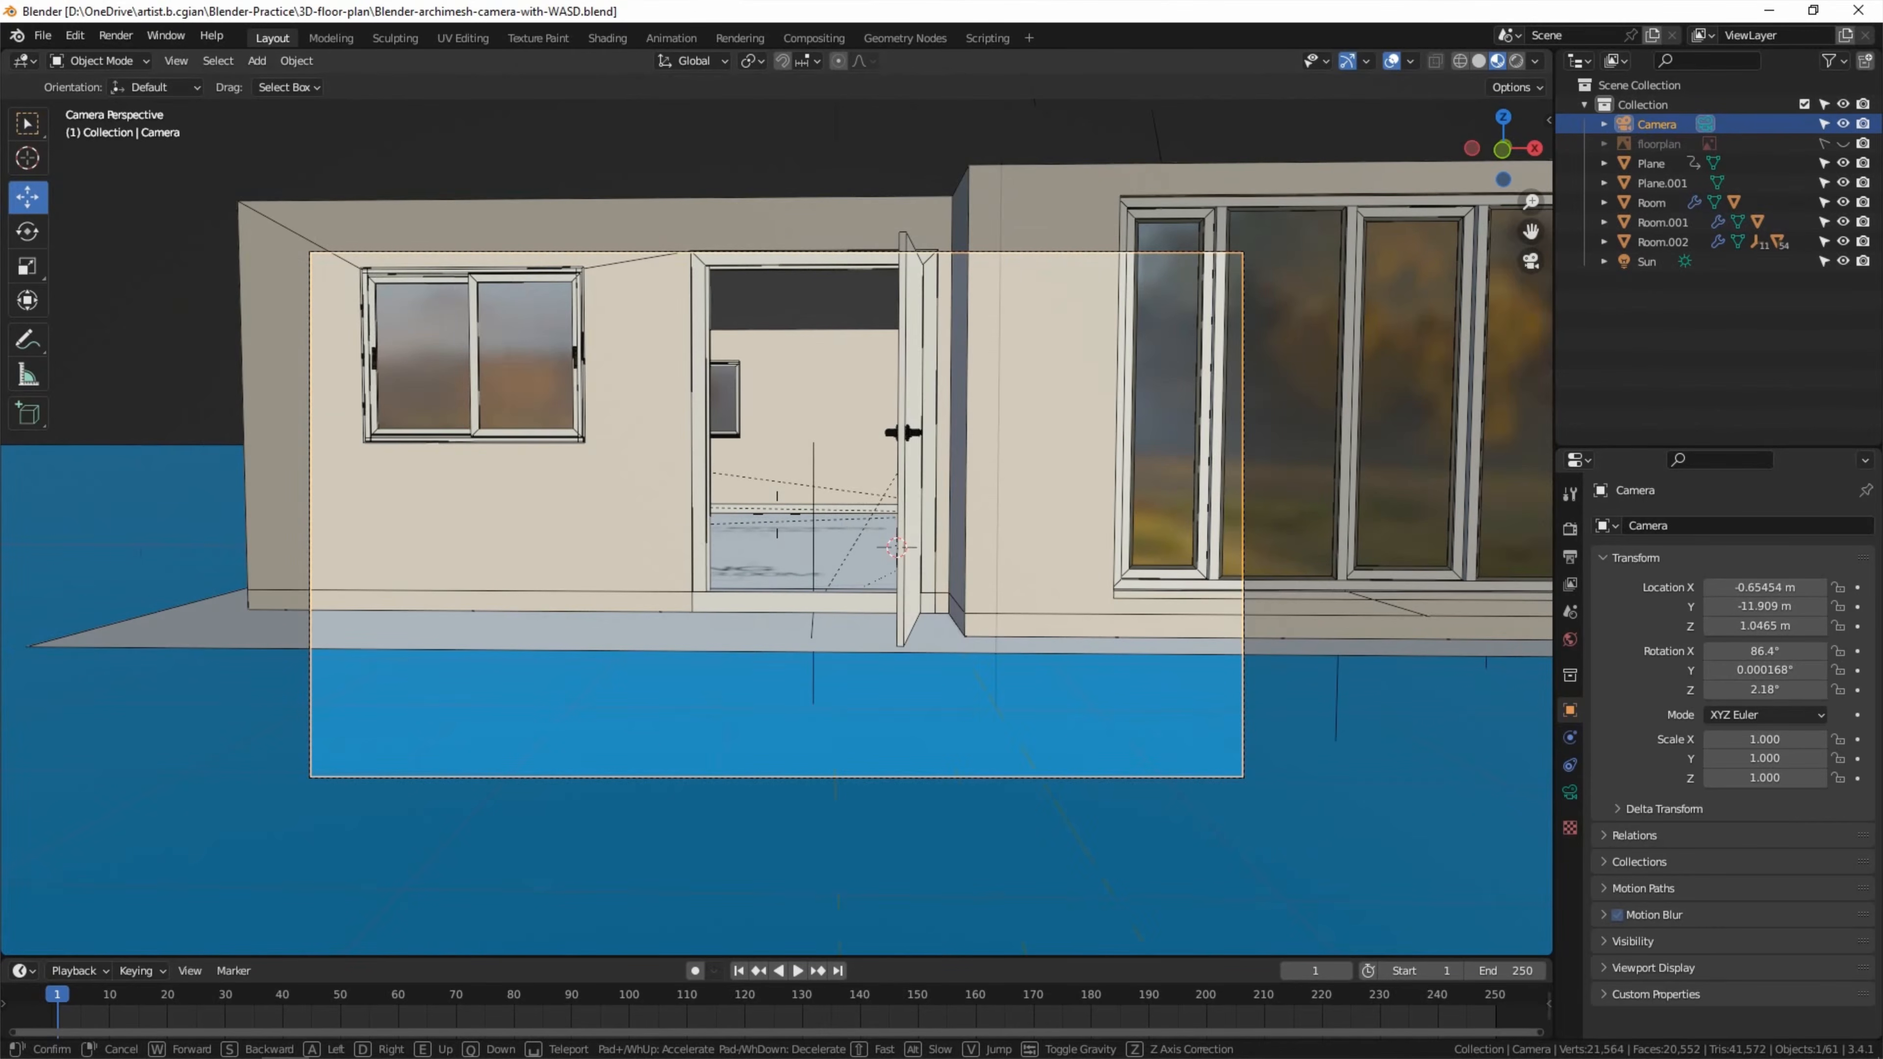
key("a")
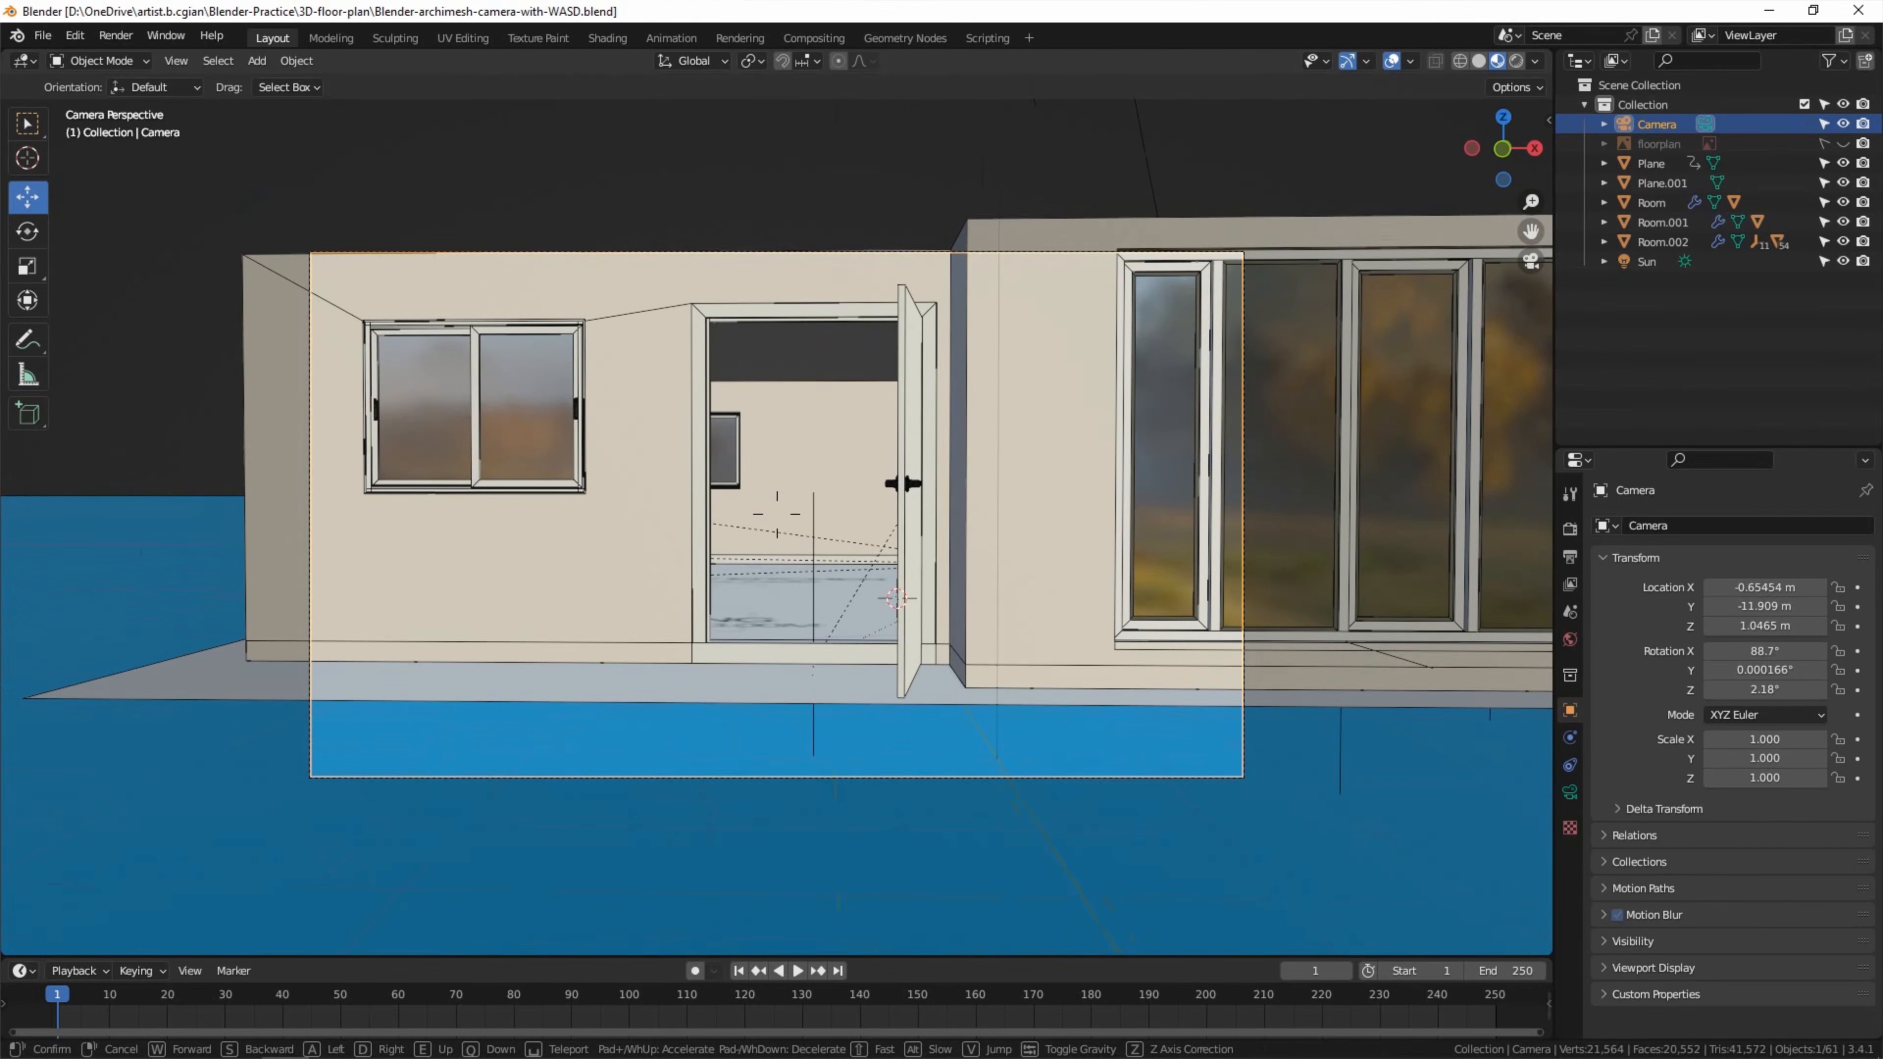
left_click(183, 588)
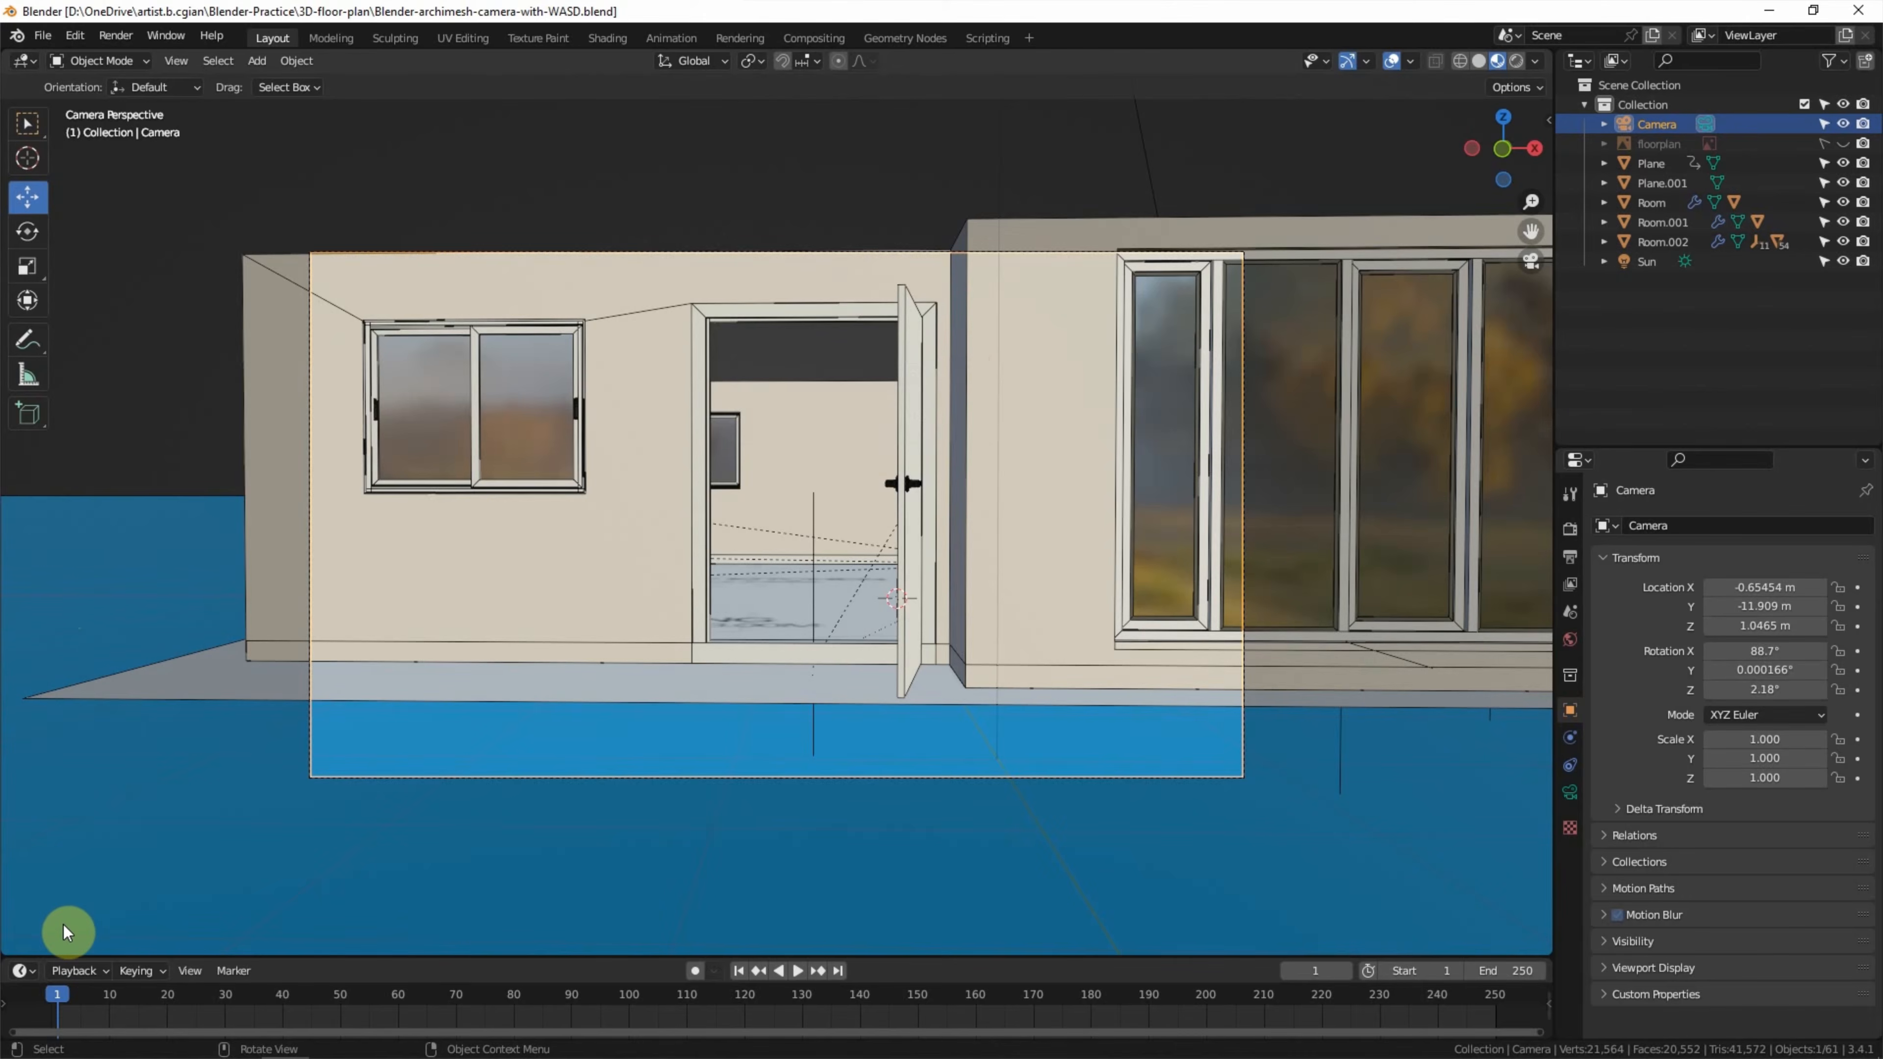
Insert a Location & Rotation keyframe for the camera at frame 1.
key("i")
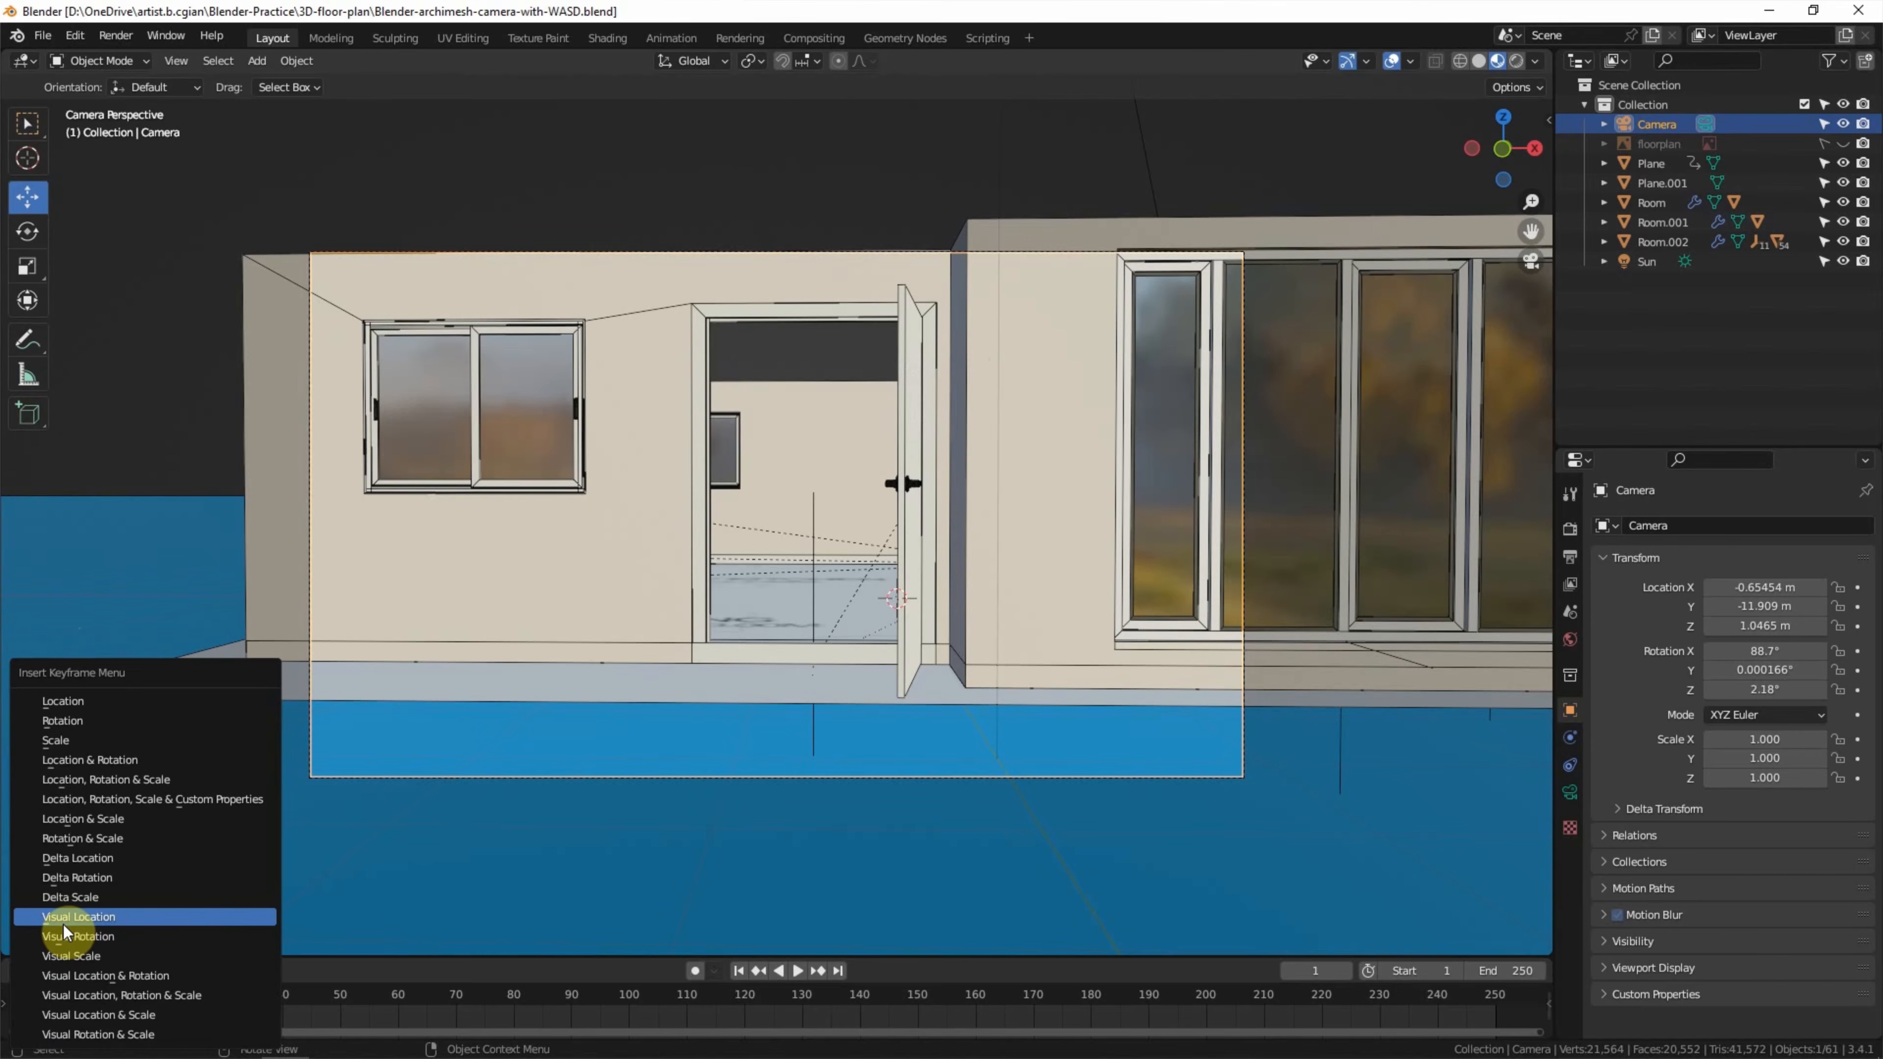
left_click(71, 761)
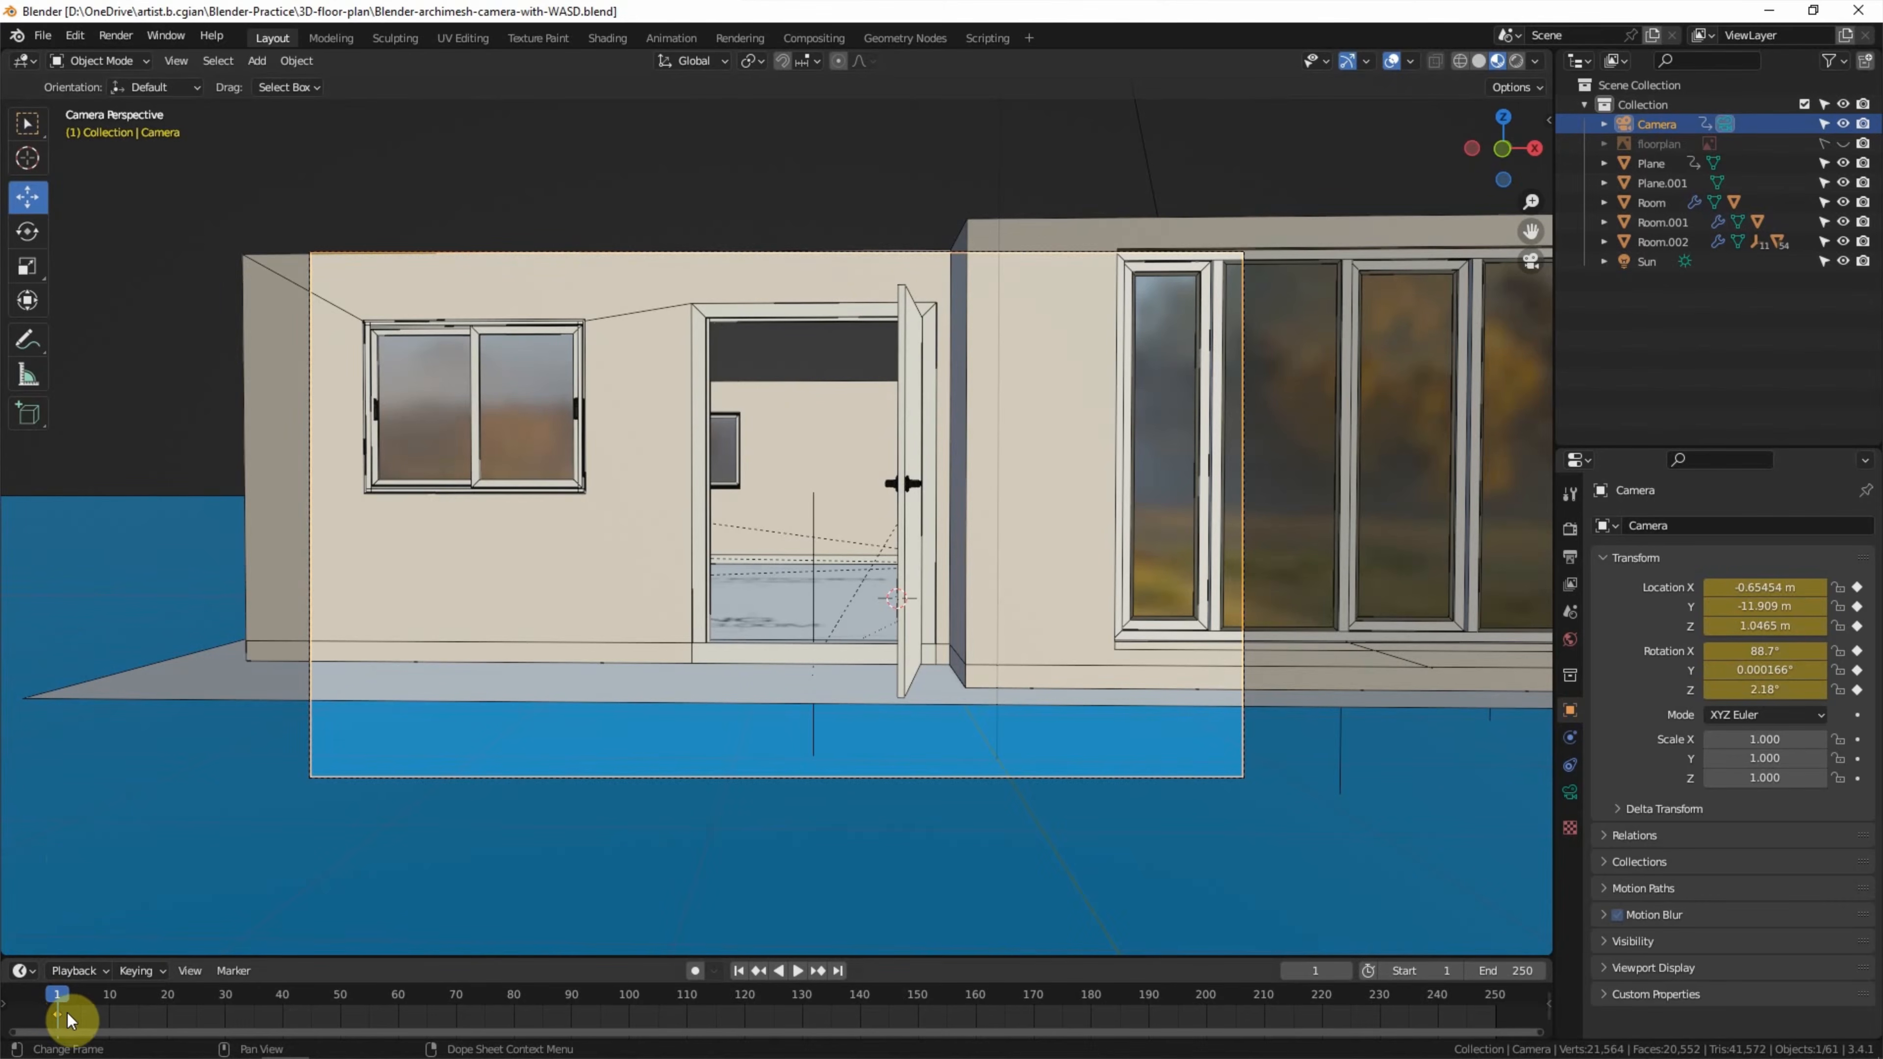
At frame 100, walk the camera through the front door into the dining/kitchen area, to about X -0.69 m, Y -0.62 m, Z 0.94 m.
left_click_drag(54, 993, 628, 1018)
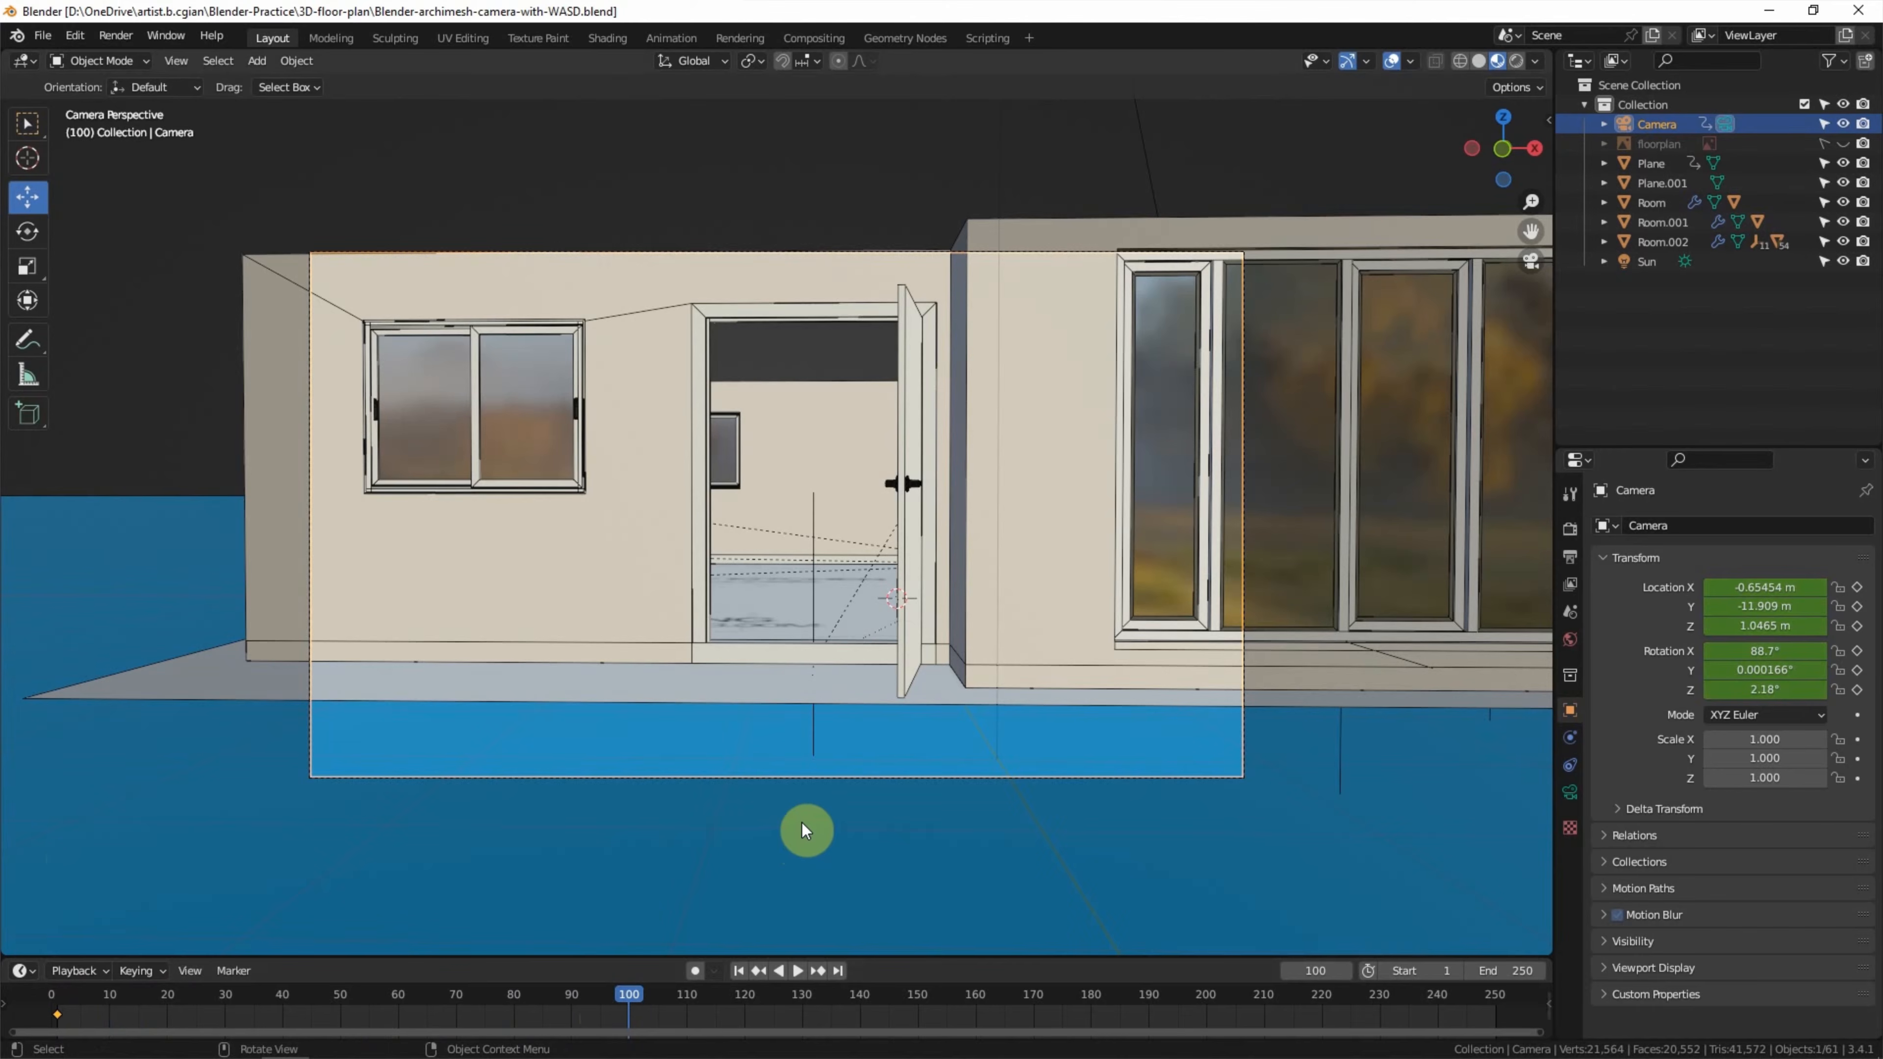
key("shift+grave")
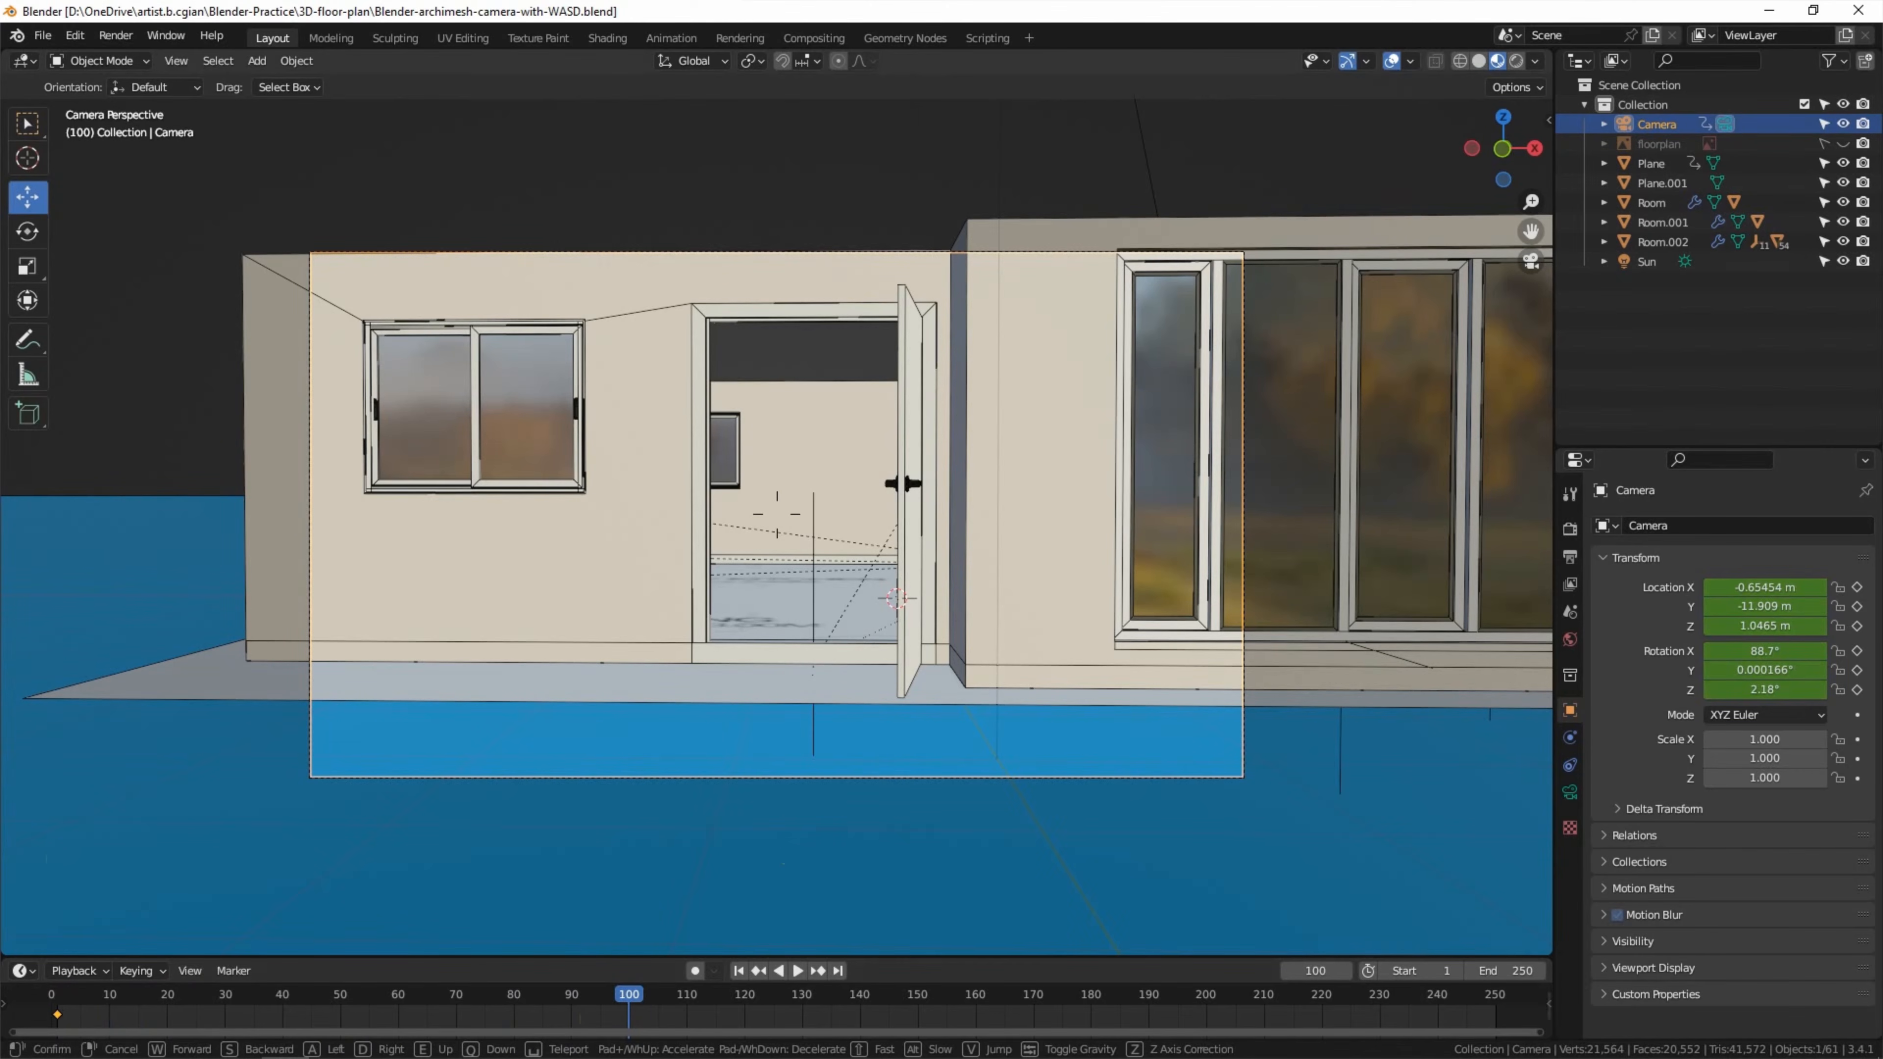
key("w")
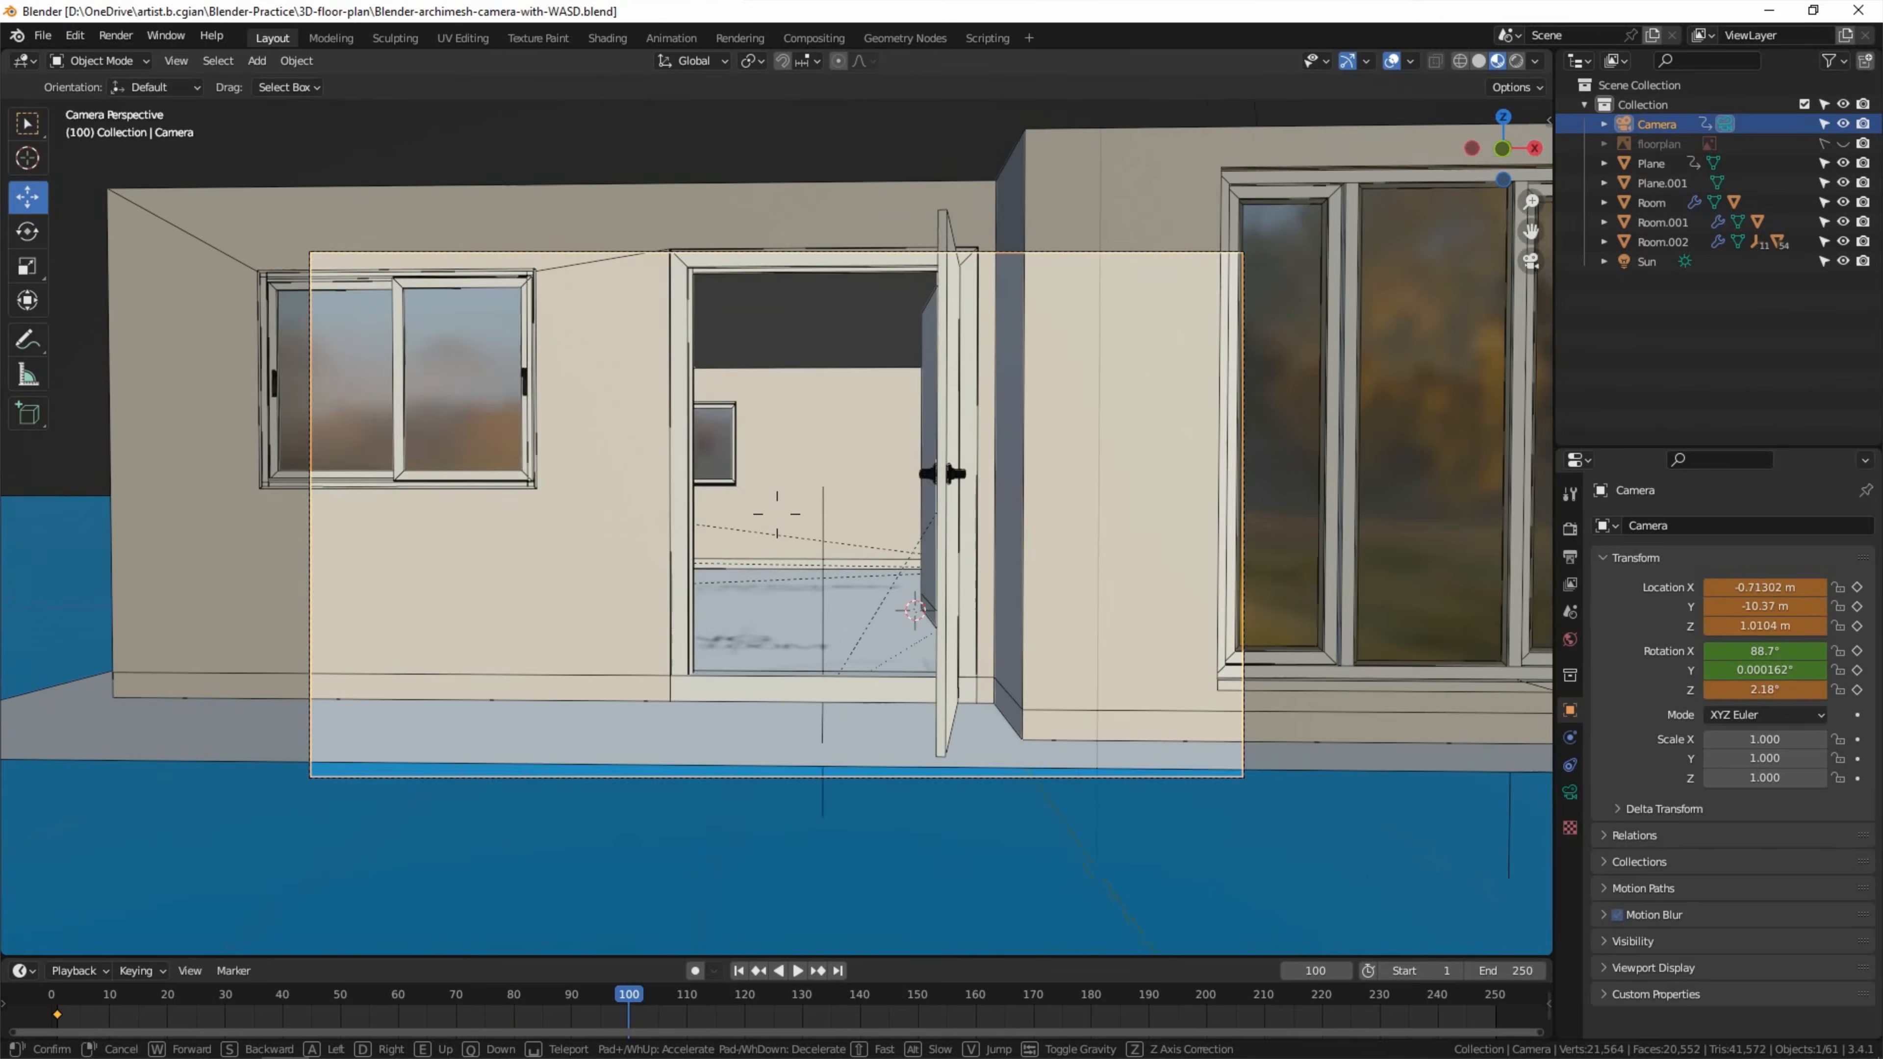
key("w")
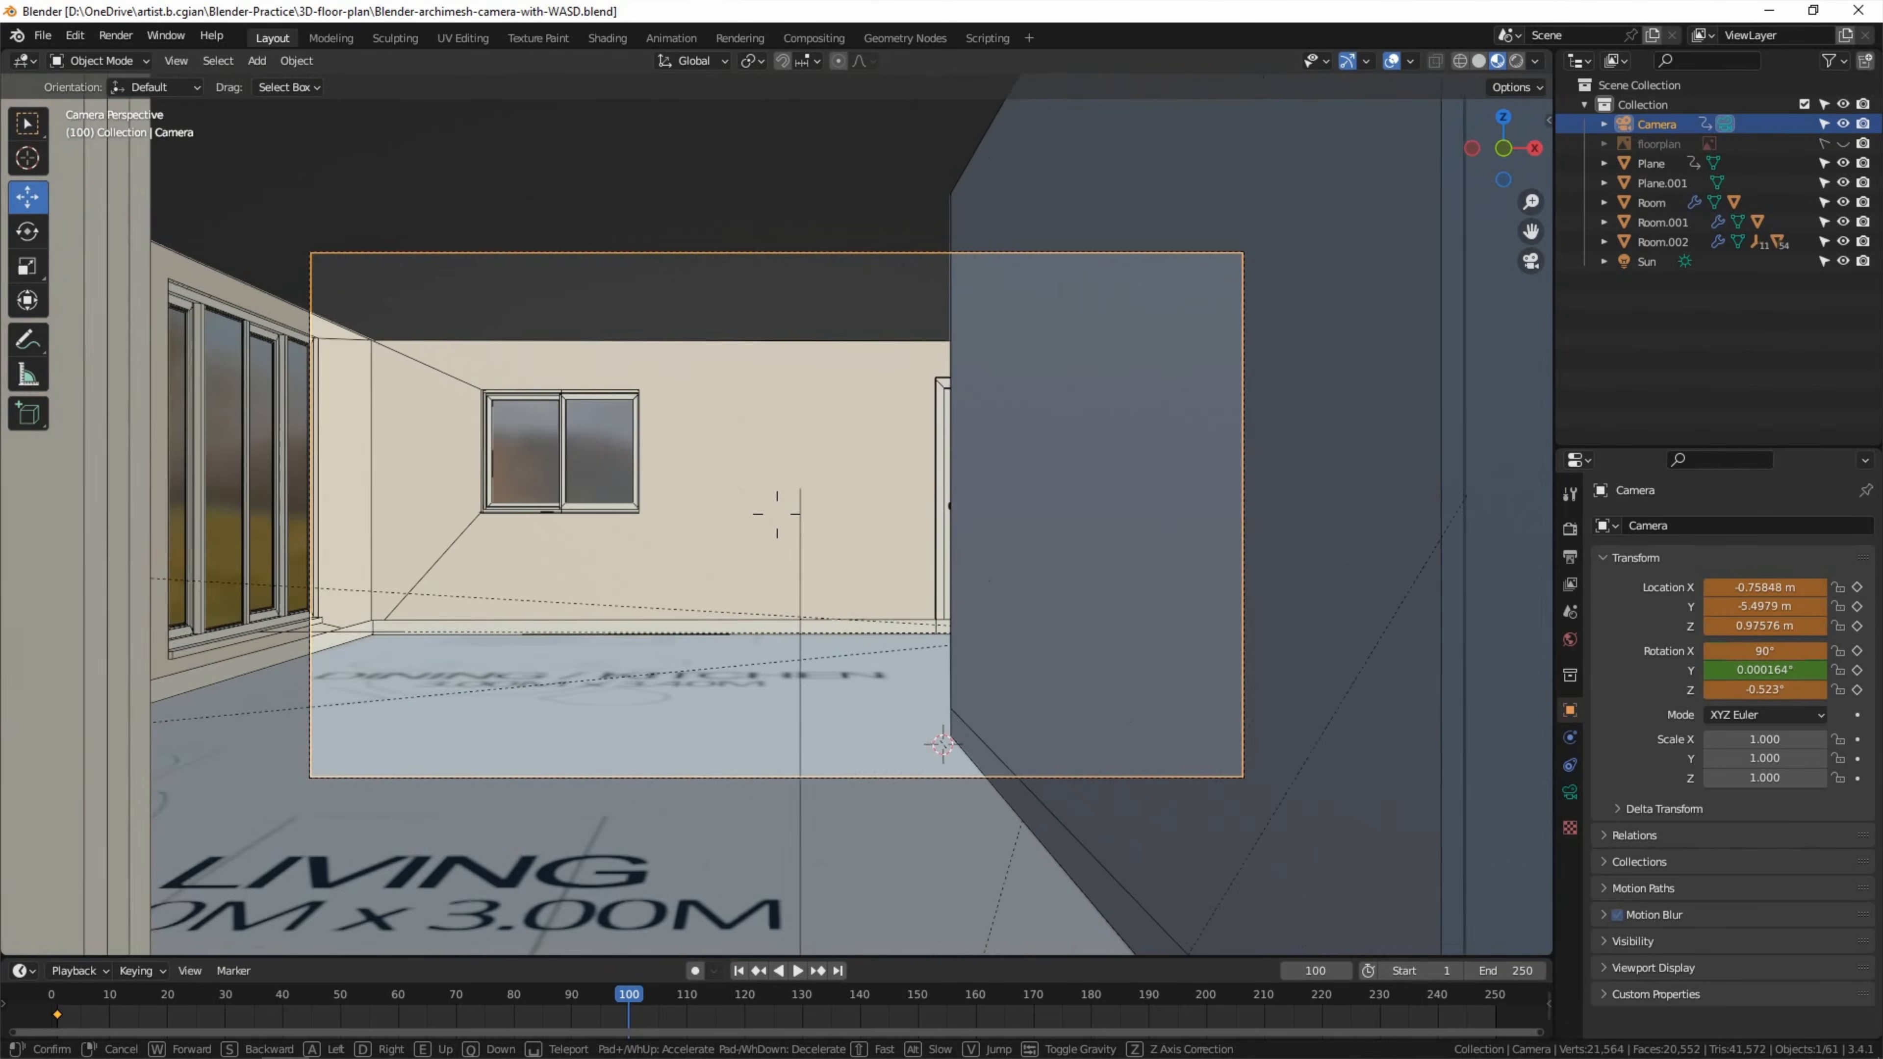
key("w")
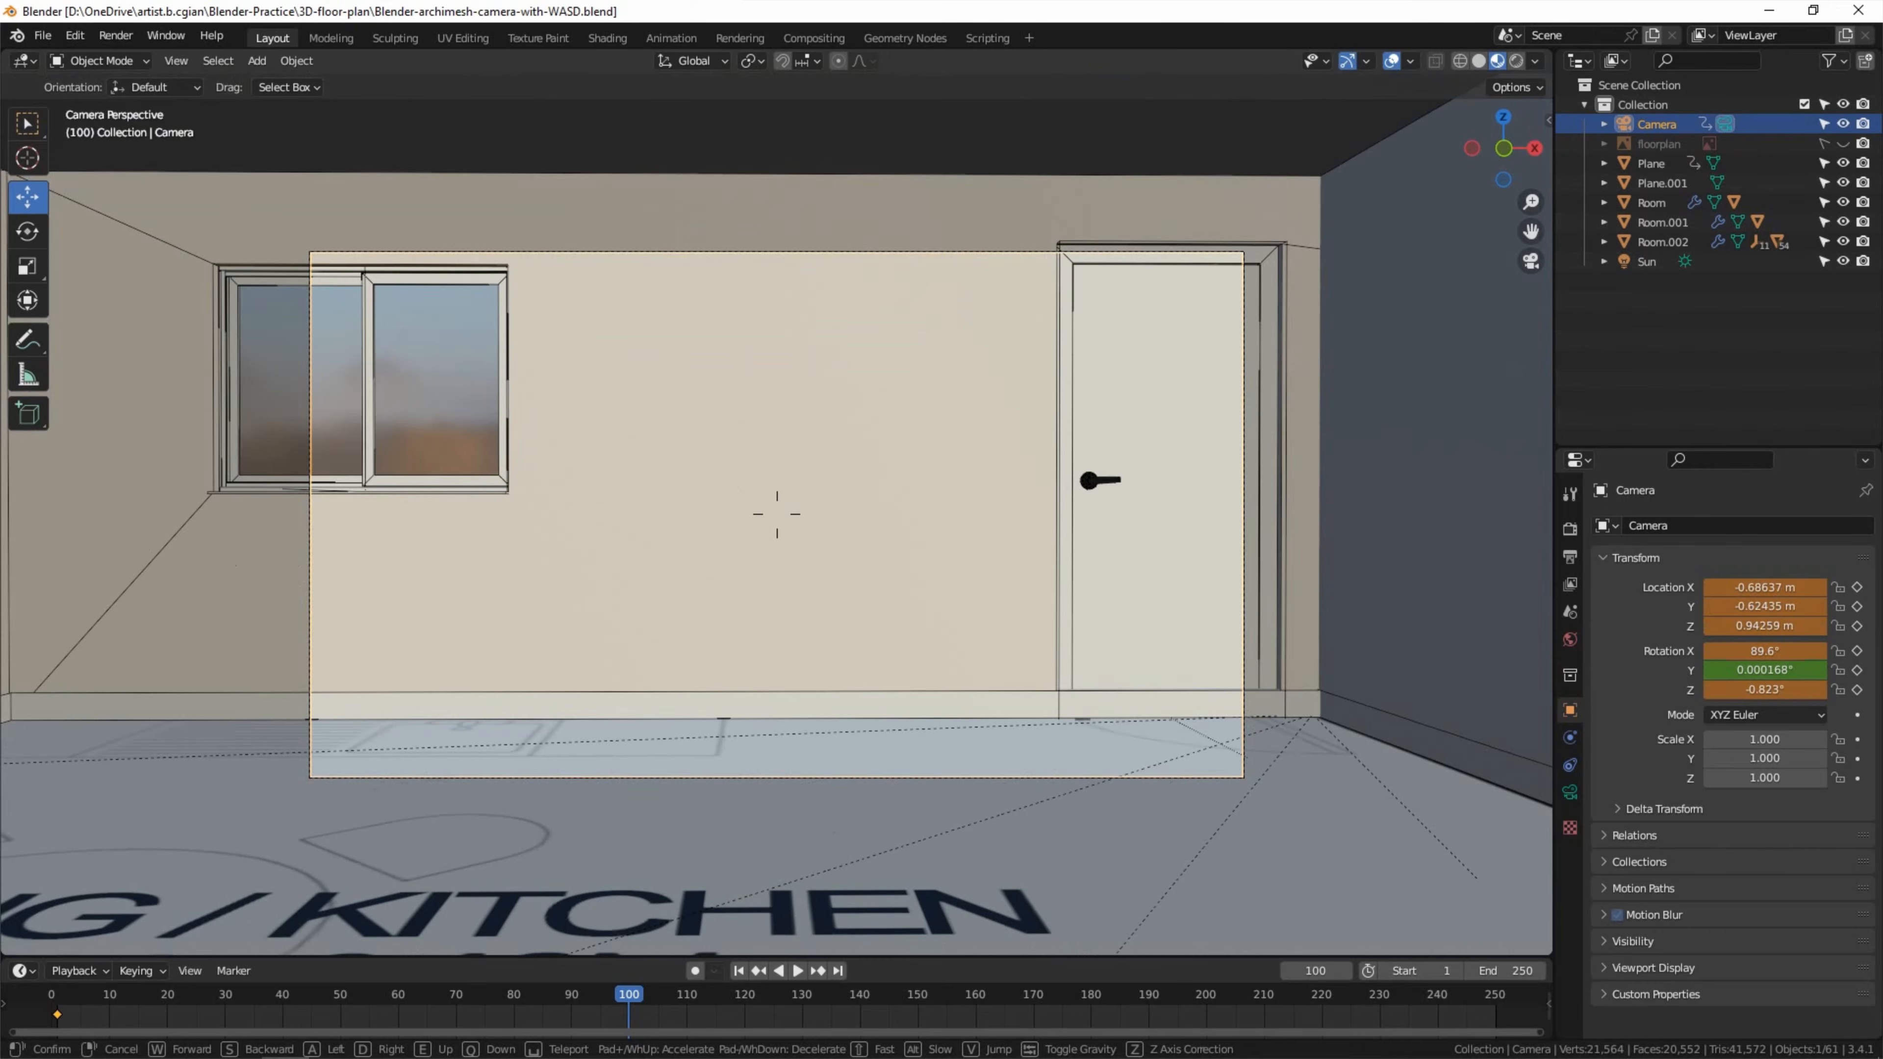
left_click(801, 823)
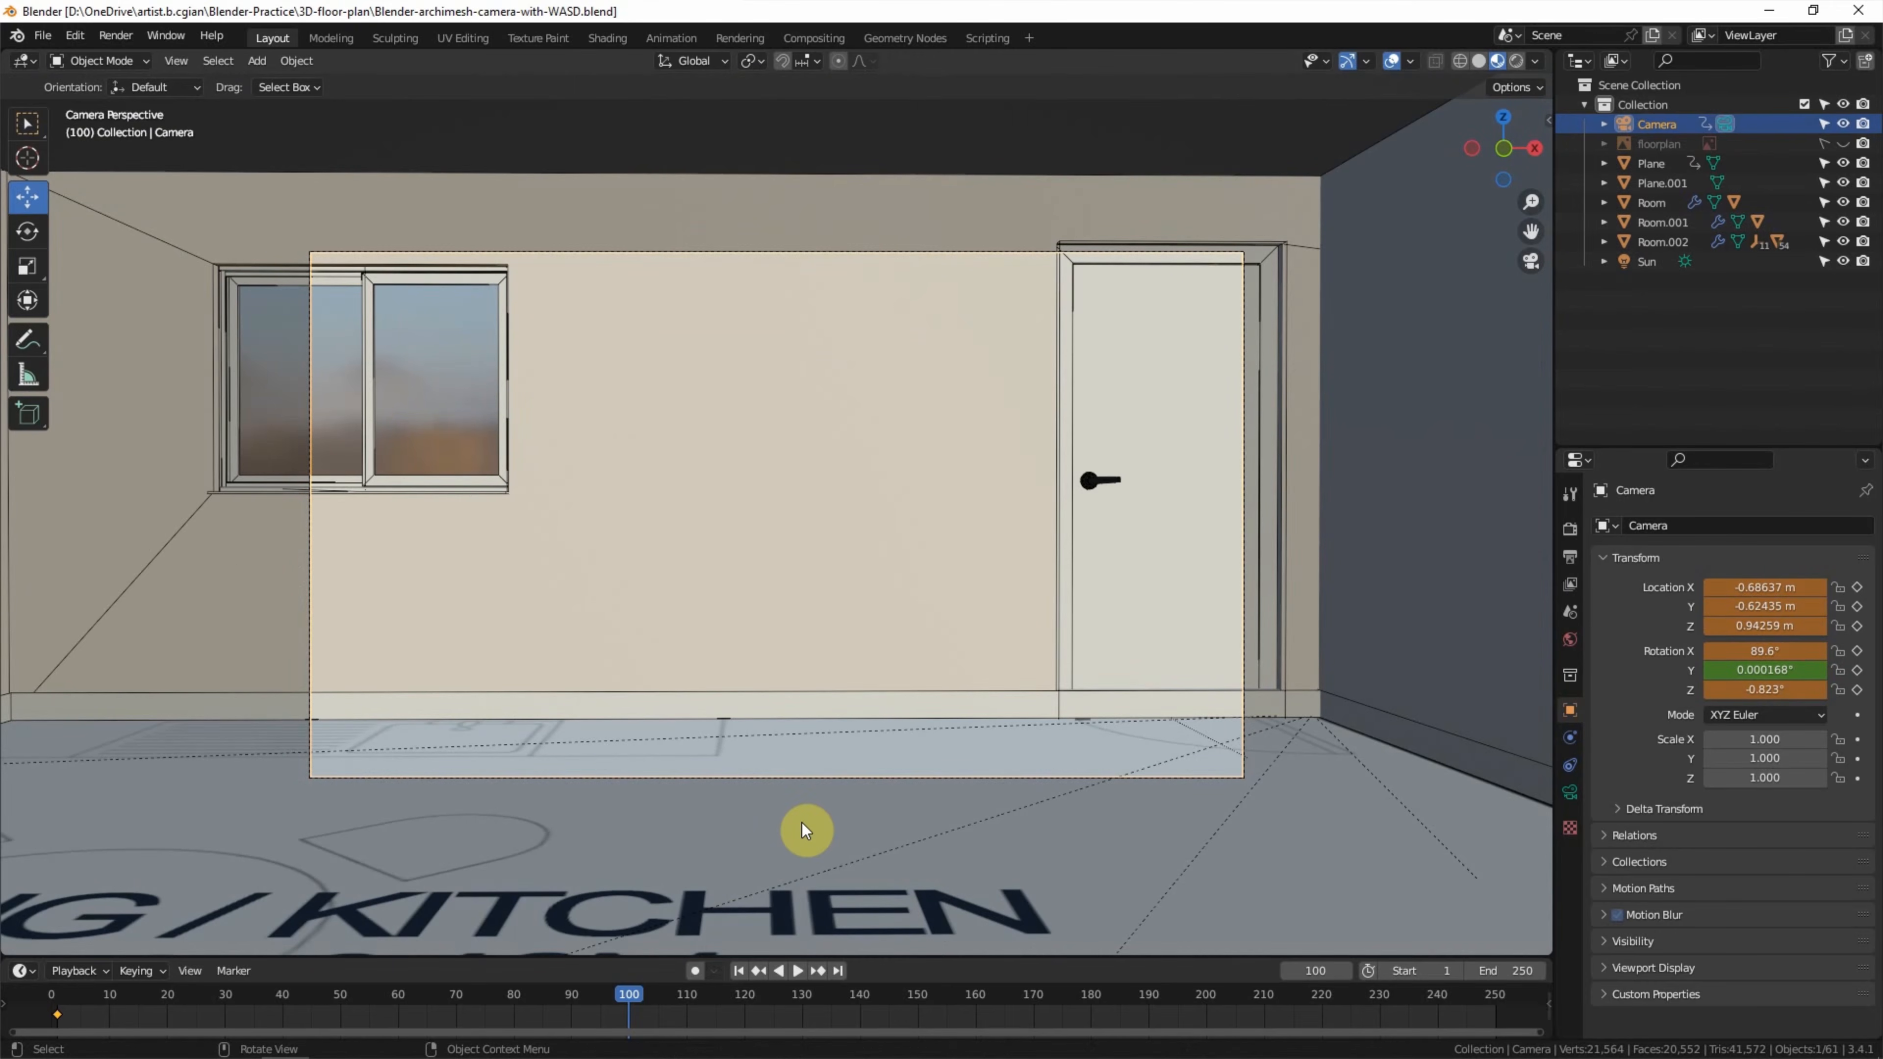
Insert a Location & Rotation keyframe for the camera at frame 100.
key("i")
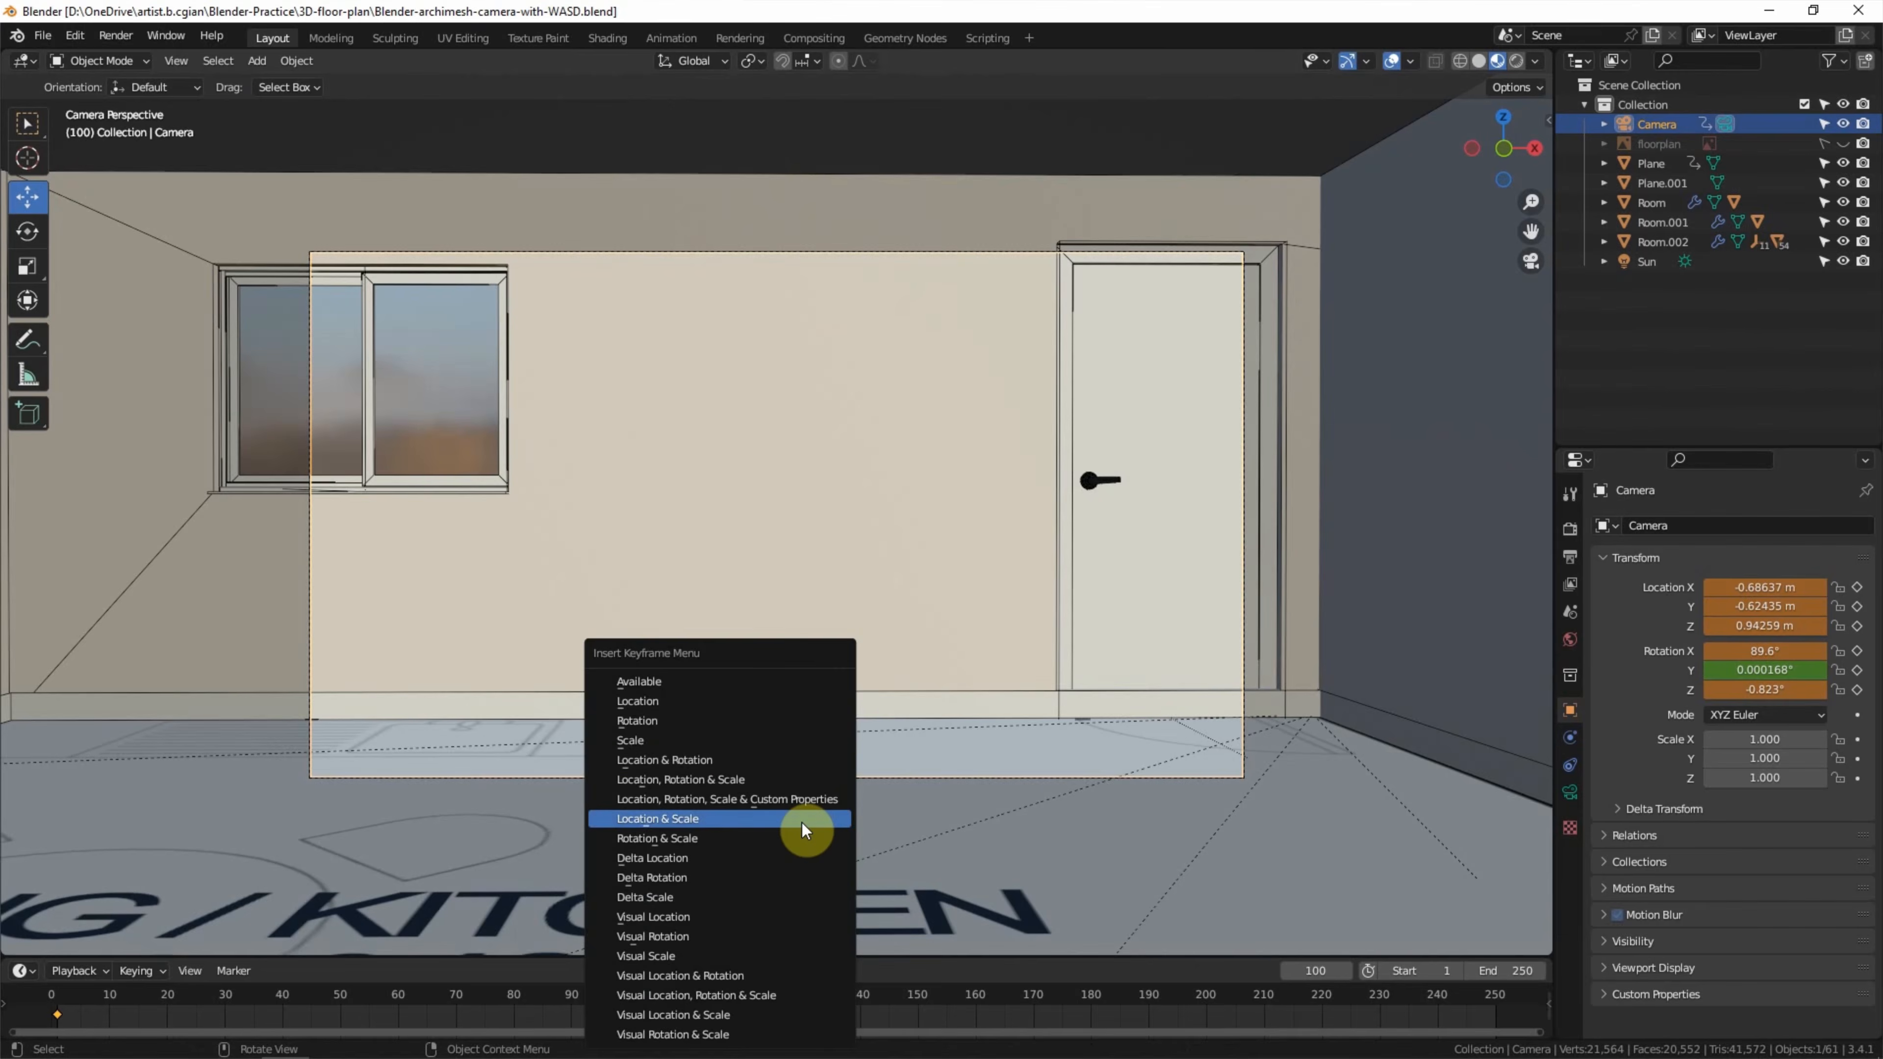
left_click(784, 766)
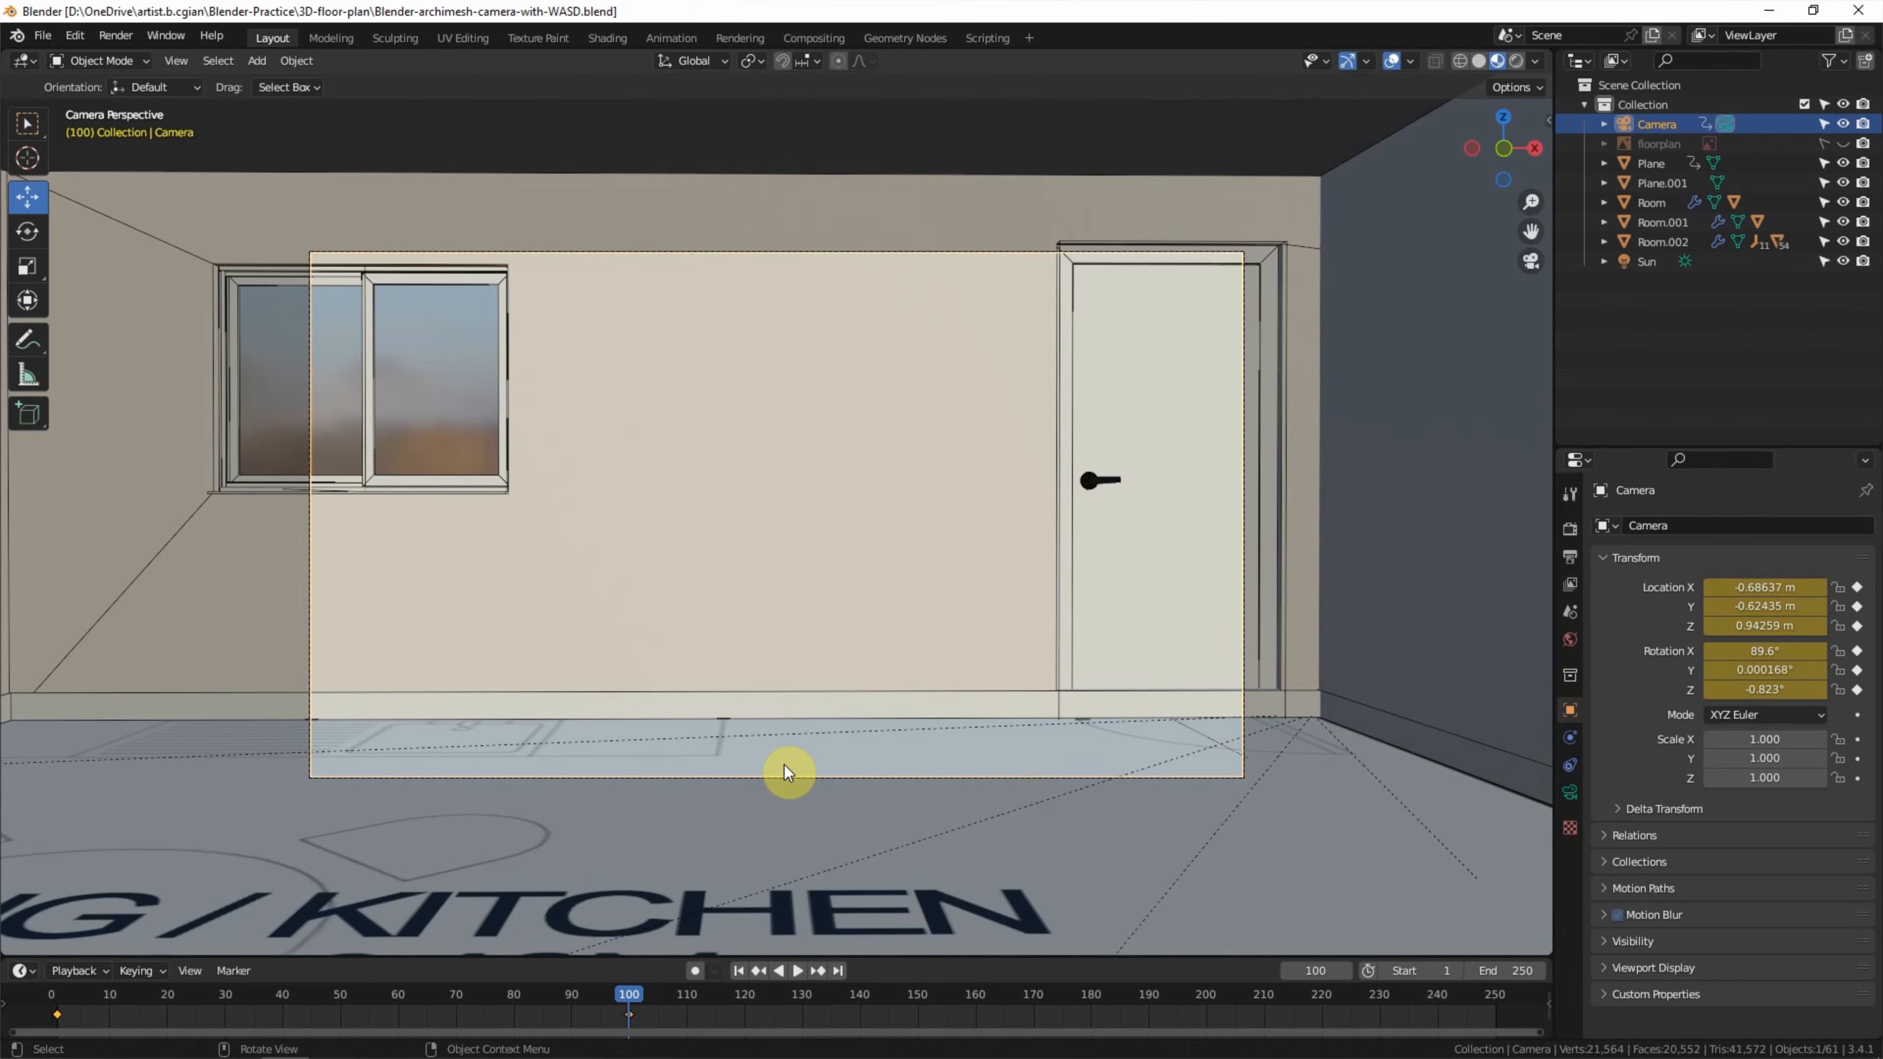
At frame 140, turn the camera in walk navigation toward the tall windows and room corner, to about 91.5° X and 34.7° Z rotation.
left_click_drag(630, 999, 858, 1036)
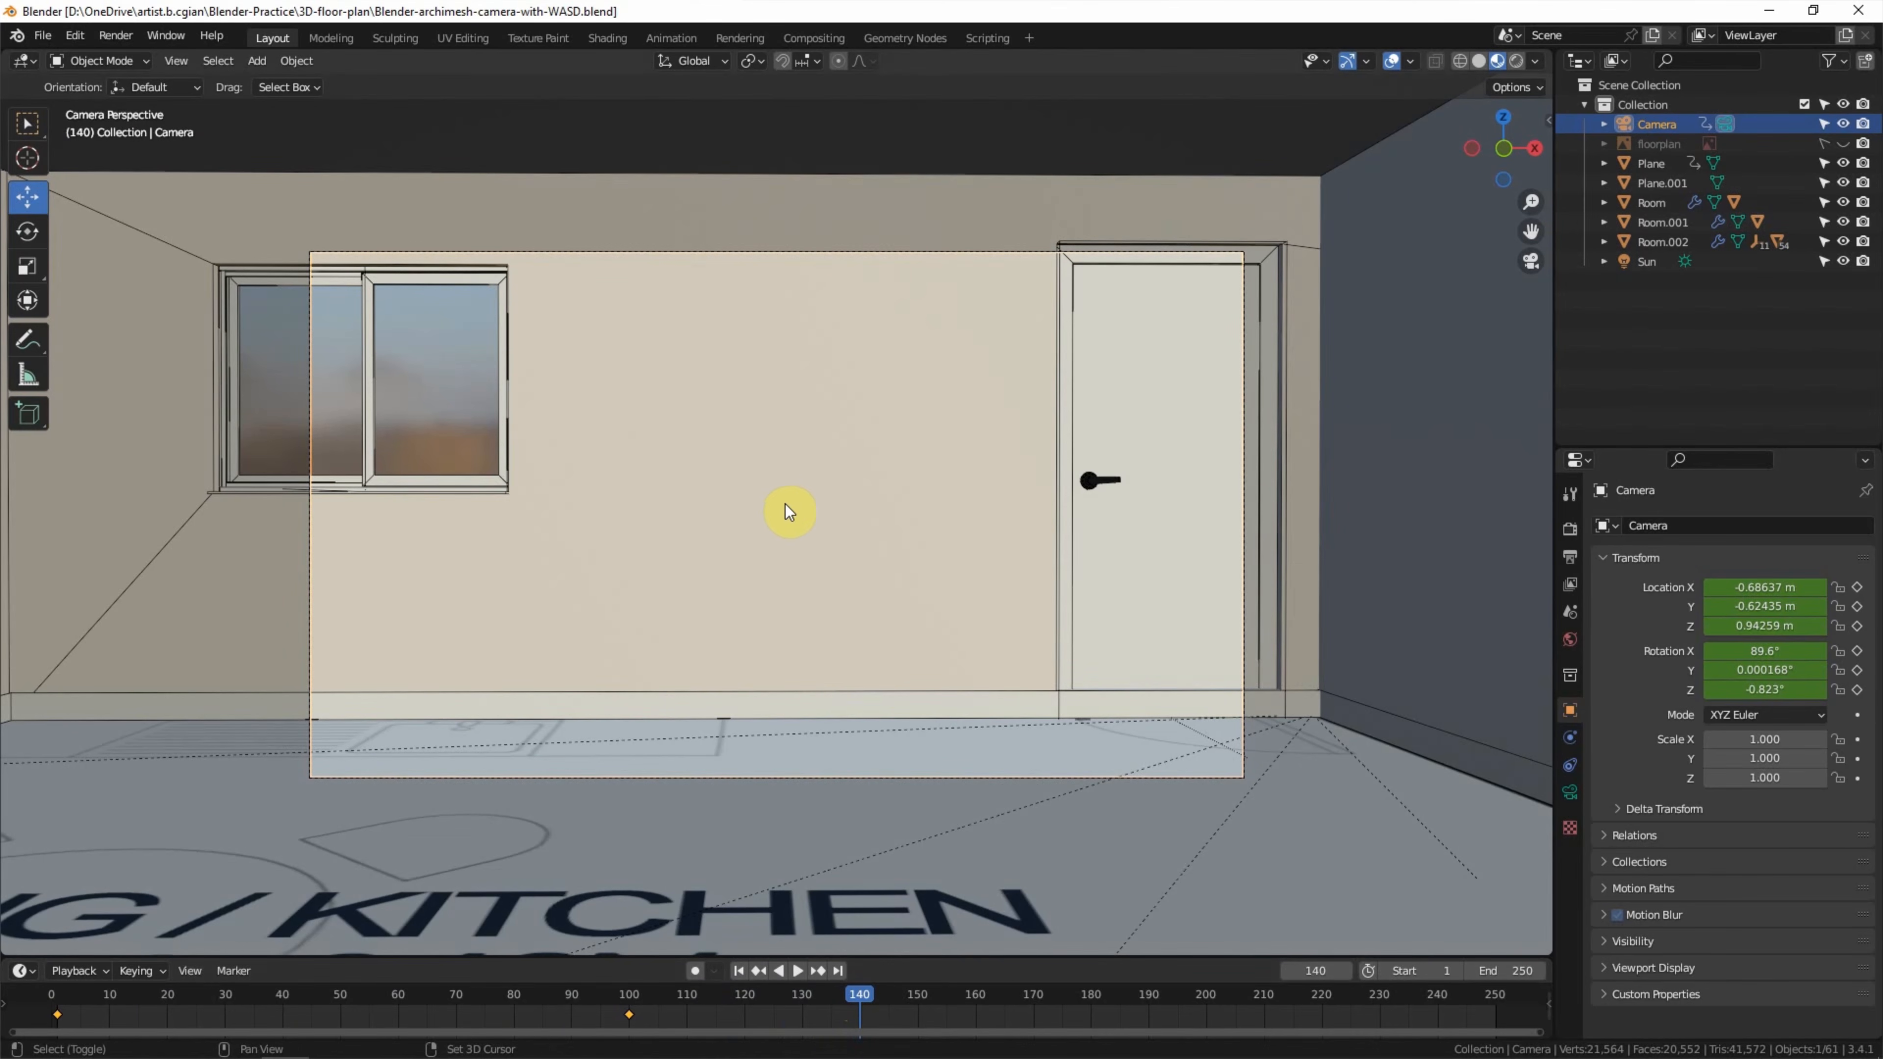
key("shift+grave")
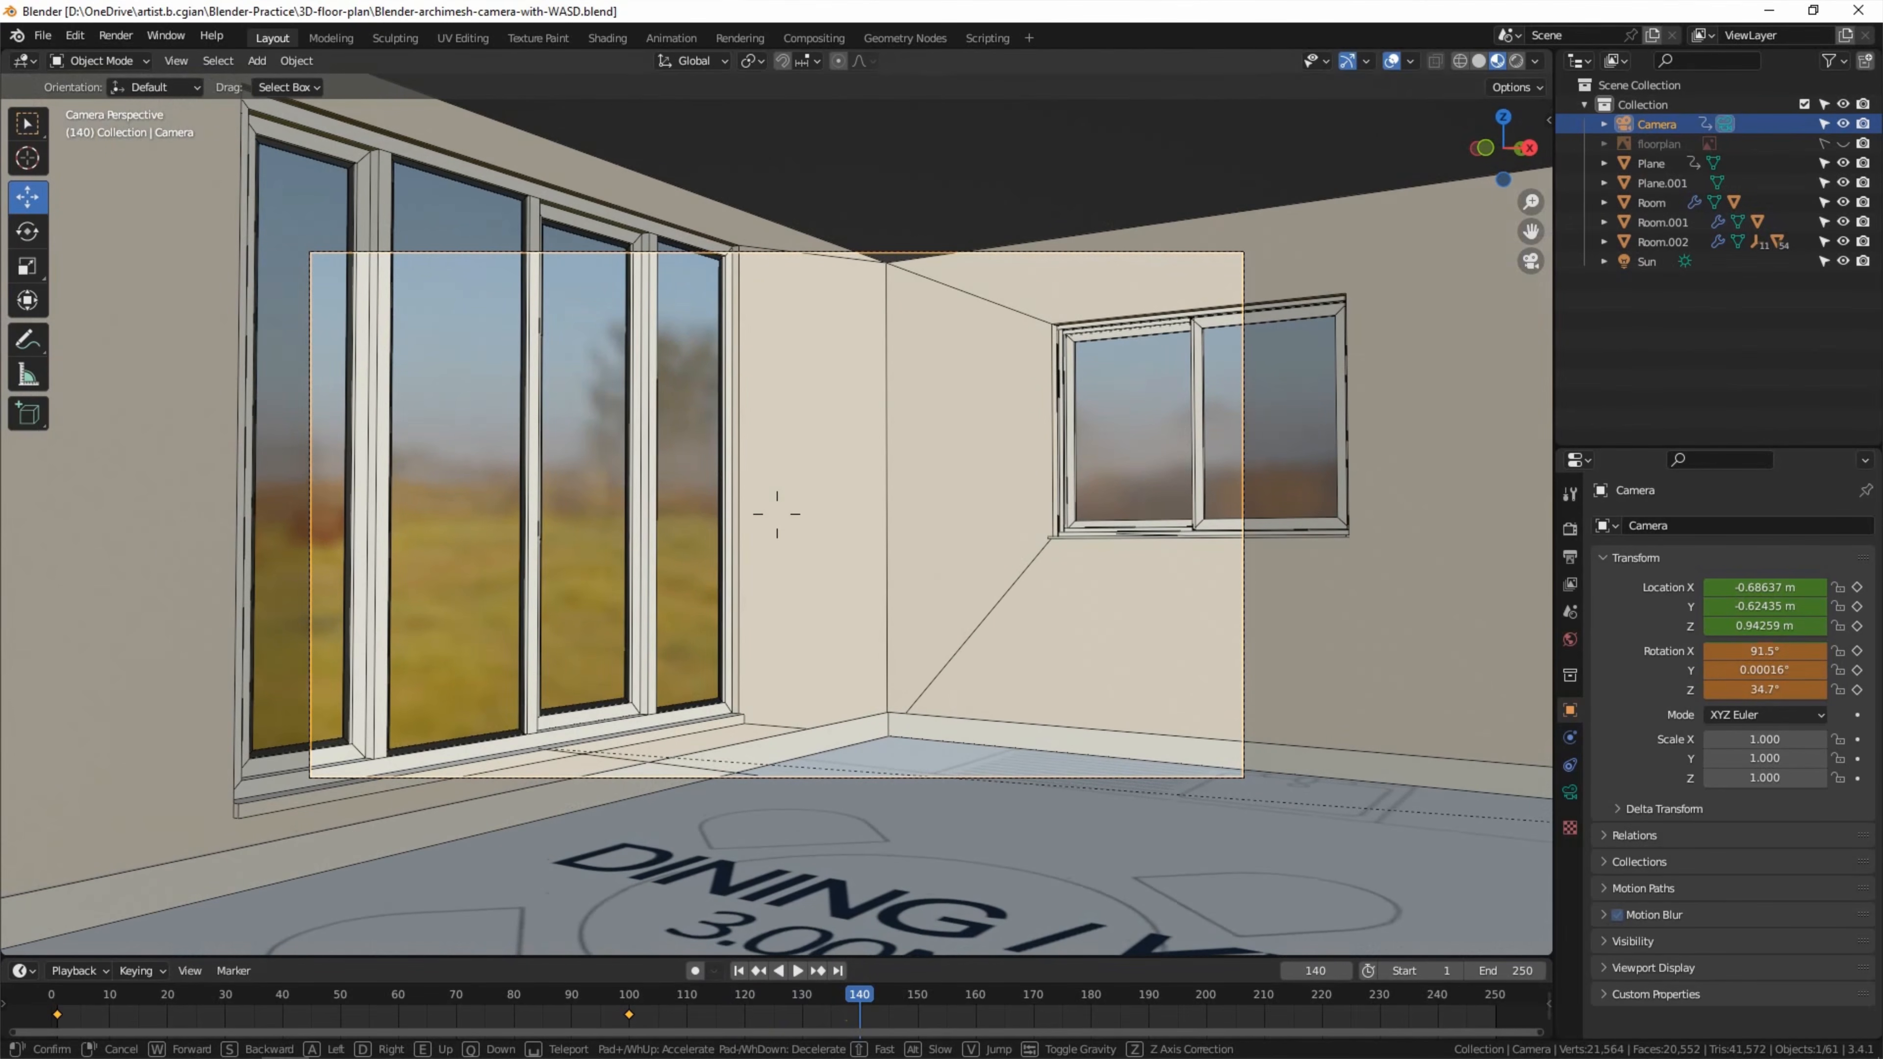
left_click(776, 514)
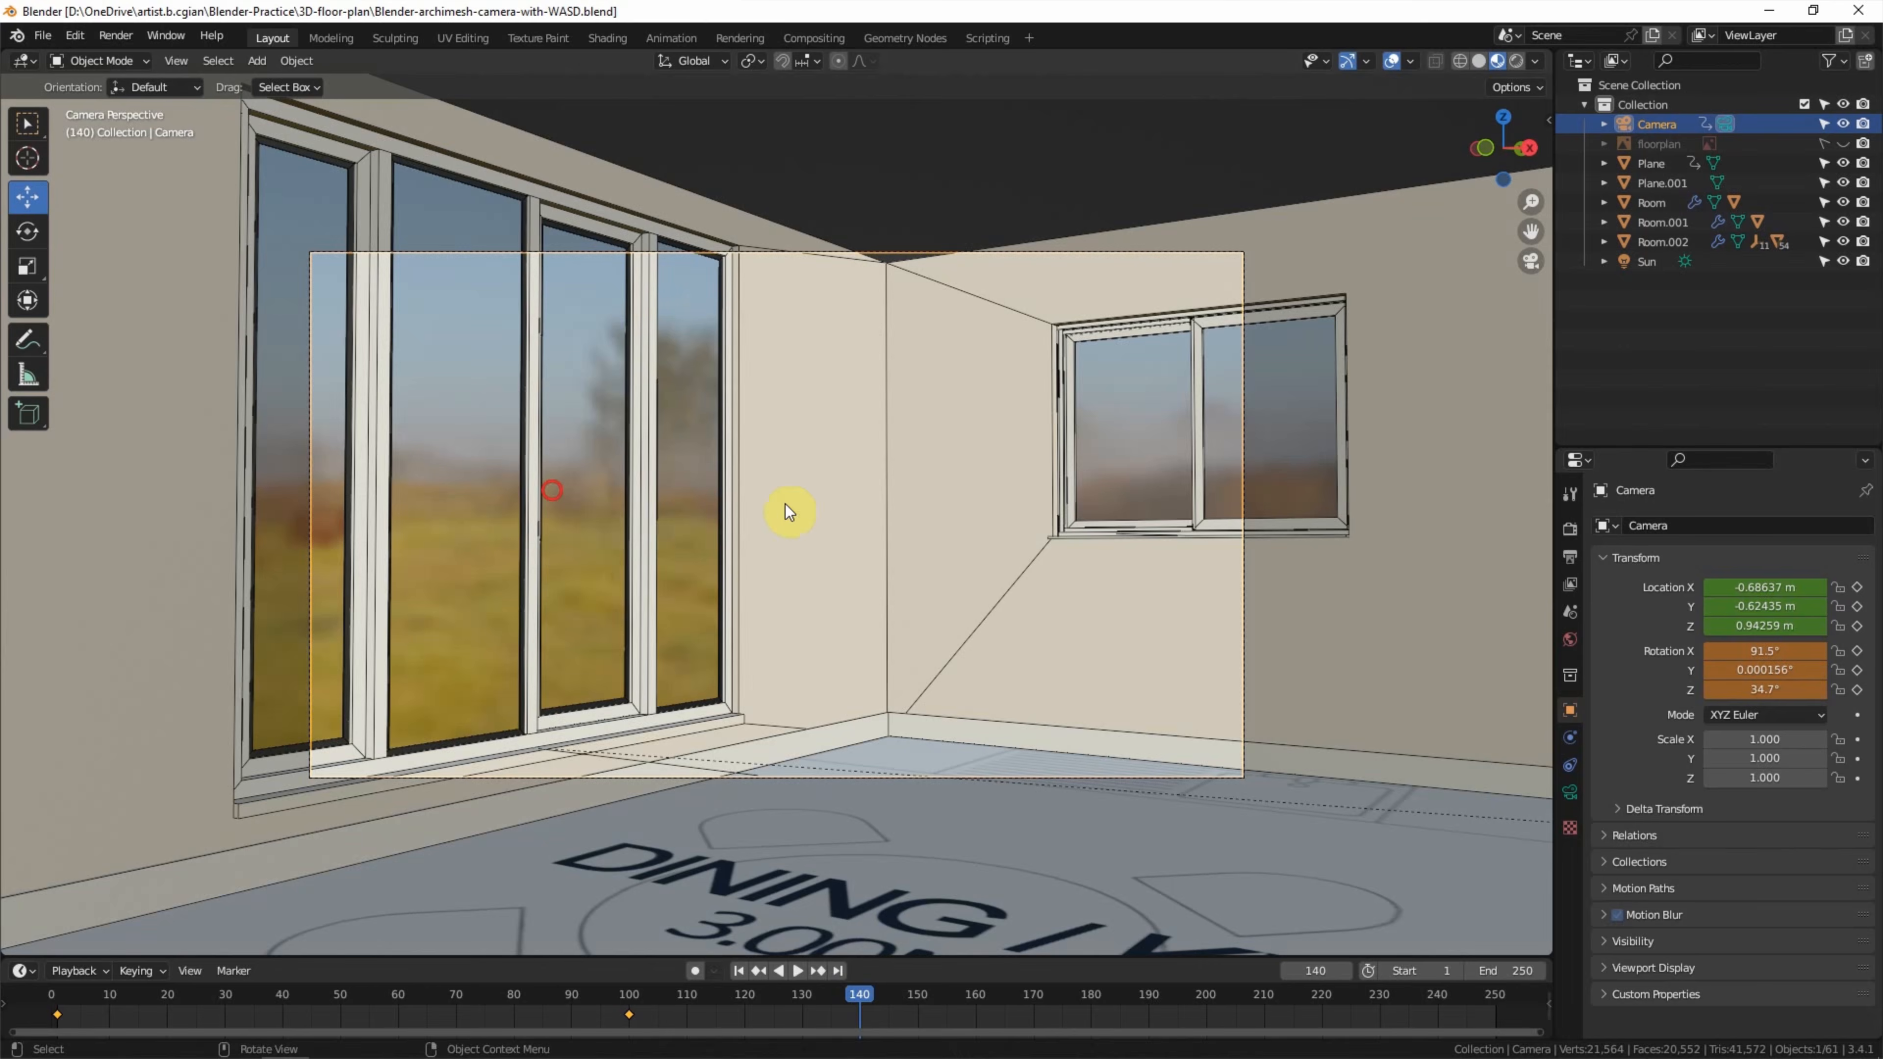
Insert a Location & Rotation keyframe for the camera at frame 140 and scrub back through the timeline to preview the walkthrough.
key("i")
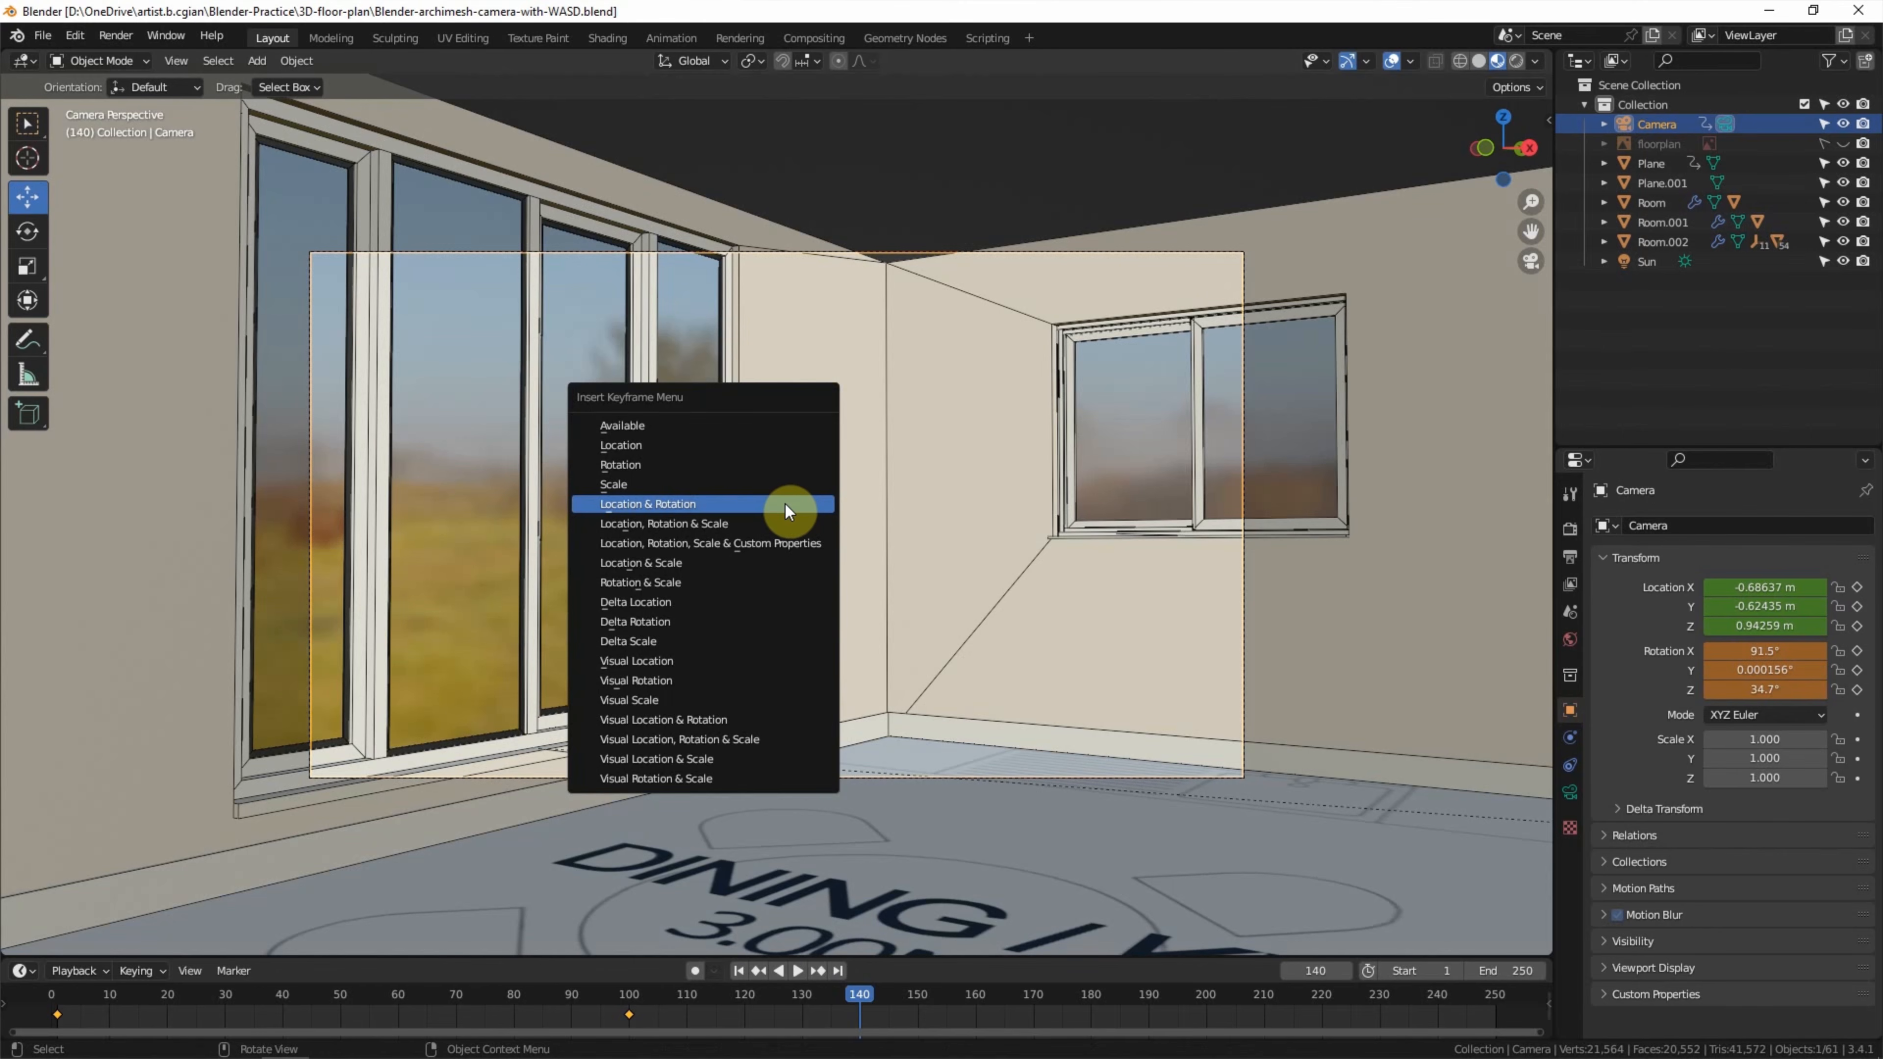
left_click(786, 504)
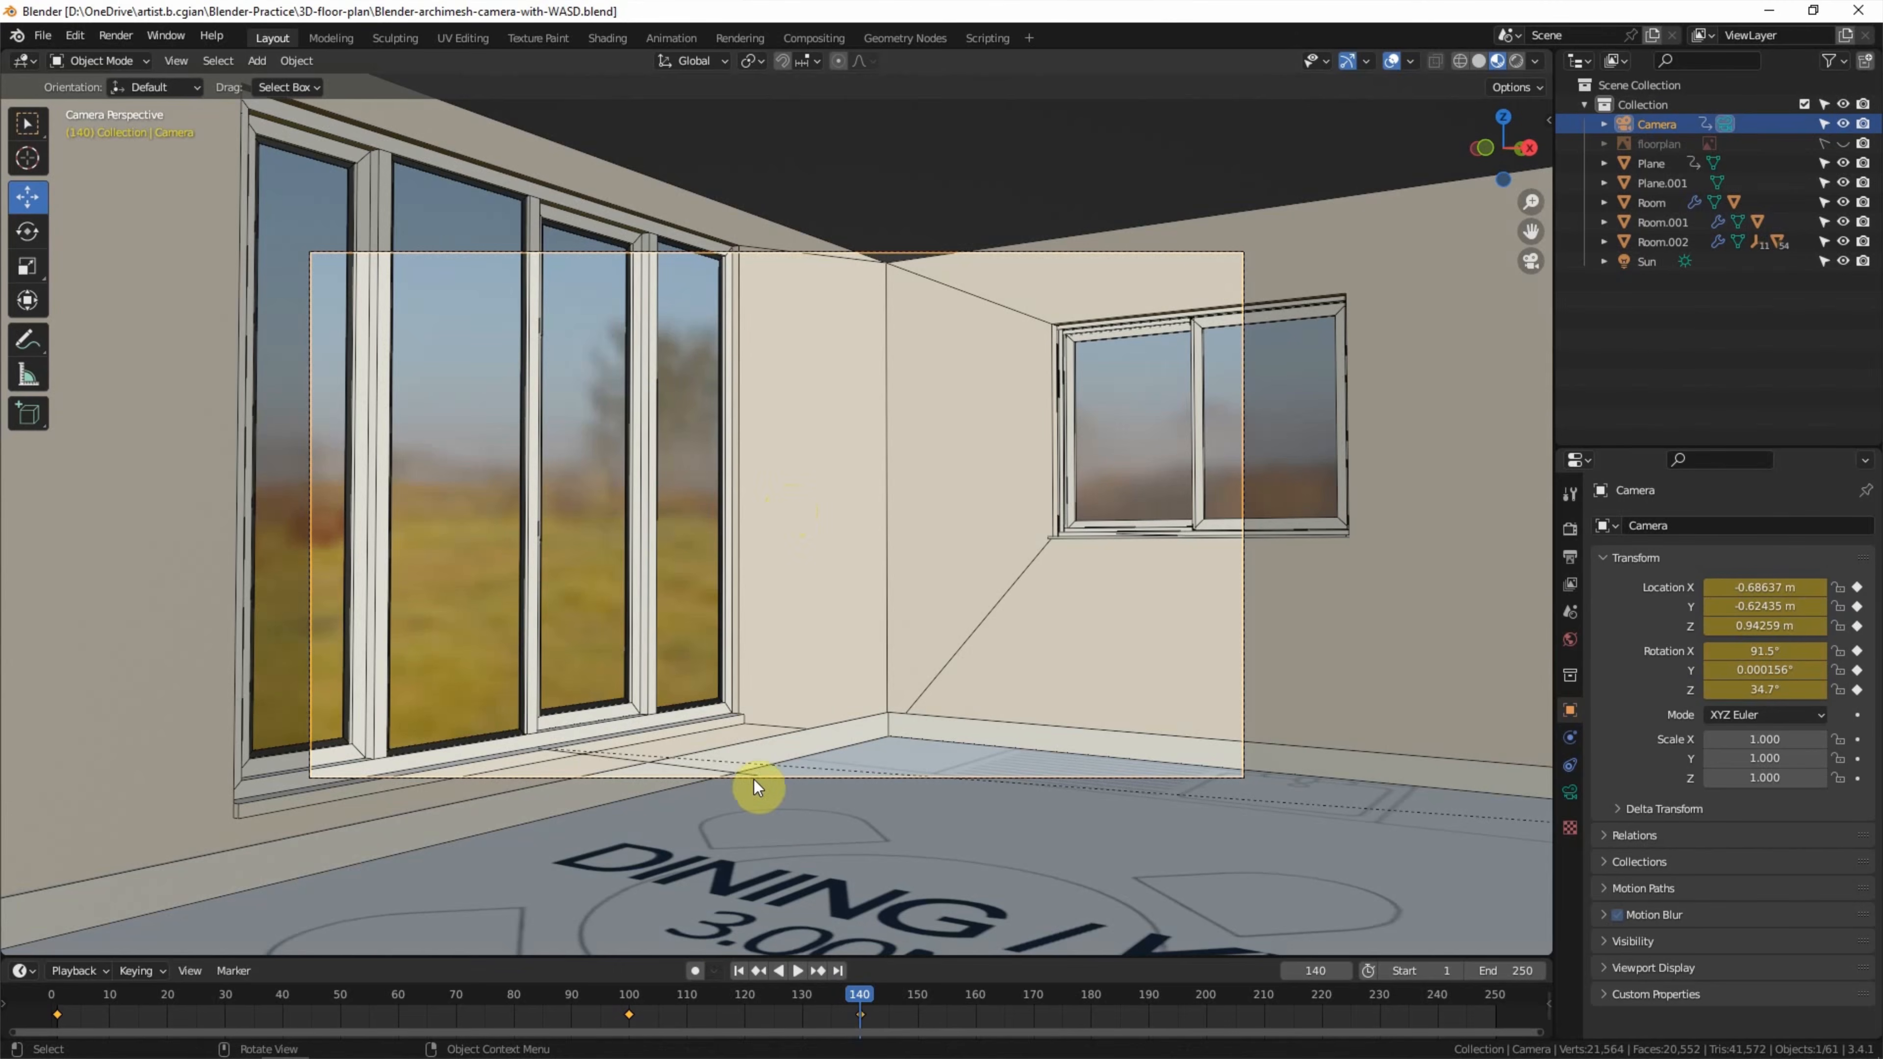
left_click_drag(863, 981, 81, 1000)
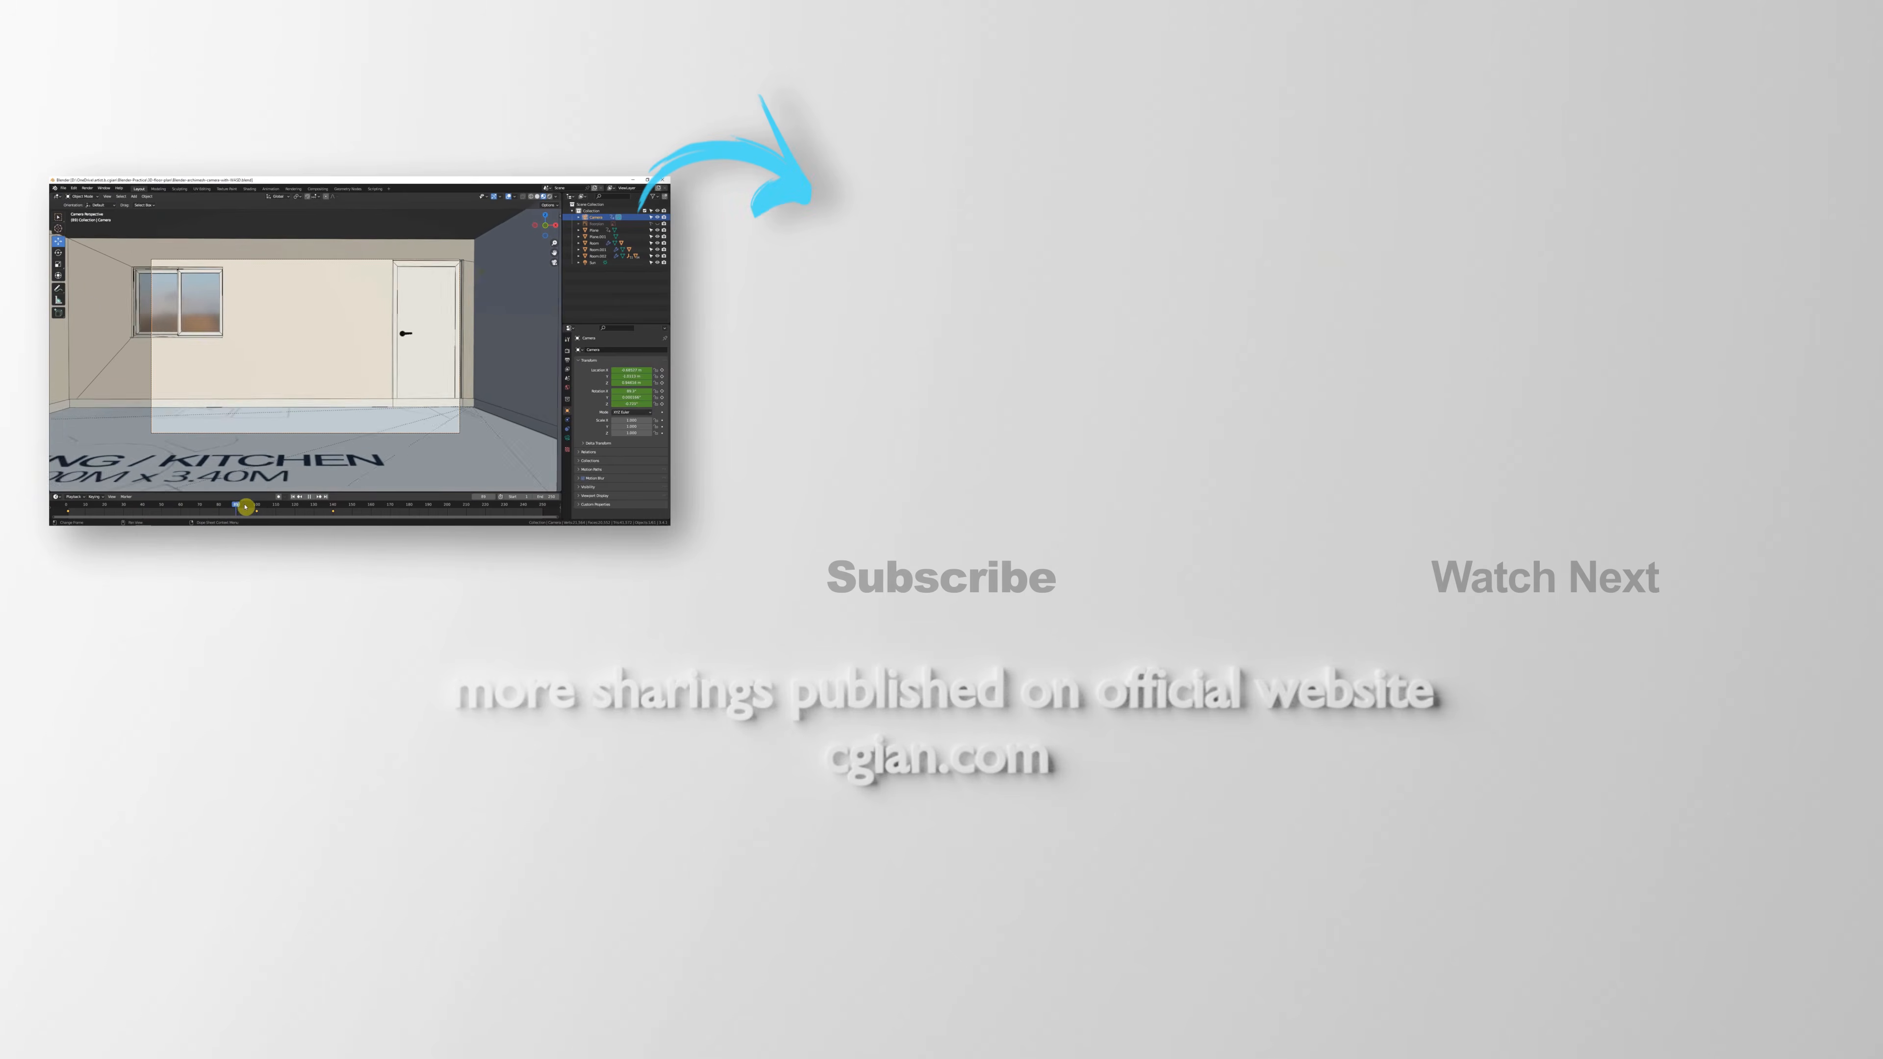